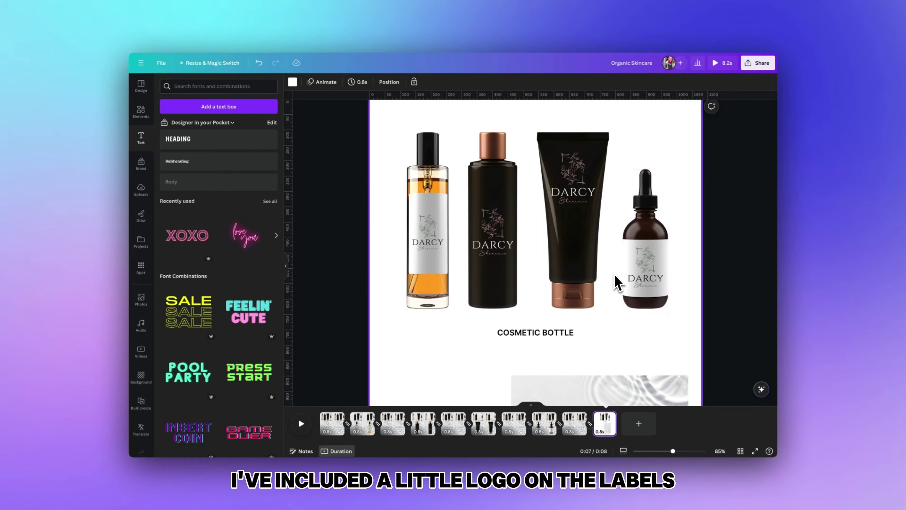
- Look over the cosmetic bottles, beauty logo and abstract water background gathered on the elements page, ending with the whole page in view
{"action": "scroll", "coordinate": [616, 278], "scroll_direction": "down", "scroll_amount": 5}
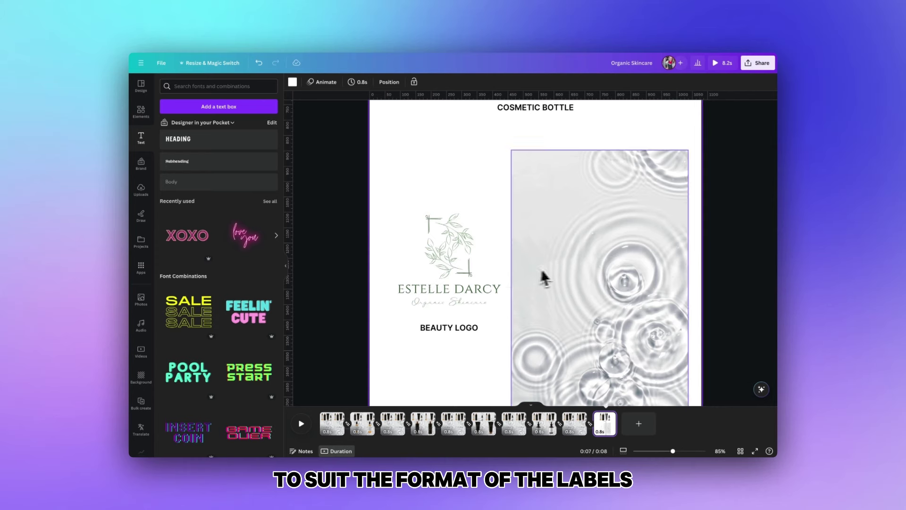
{"action": "left_click", "coordinate": [556, 274]}
{"action": "scroll", "coordinate": [557, 272], "scroll_direction": "down", "scroll_amount": 3}
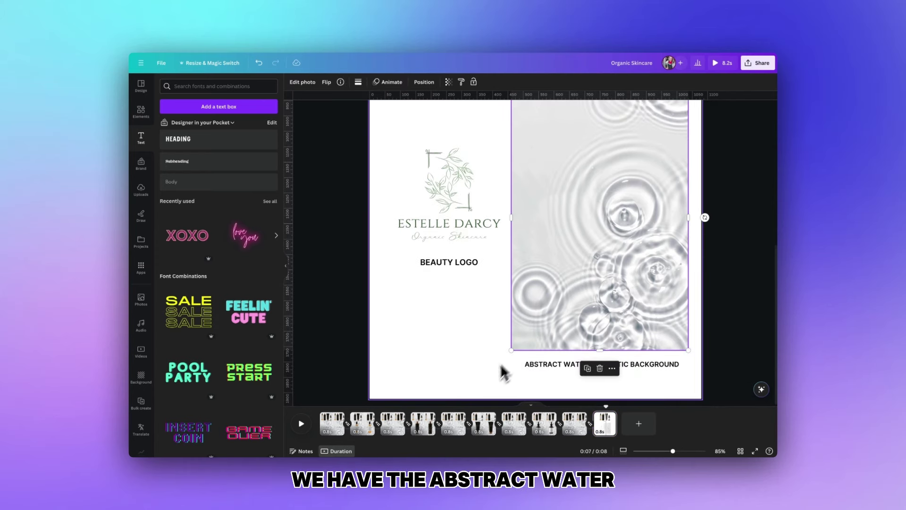
{"action": "scroll", "coordinate": [556, 387], "scroll_direction": "up", "scroll_amount": 2}
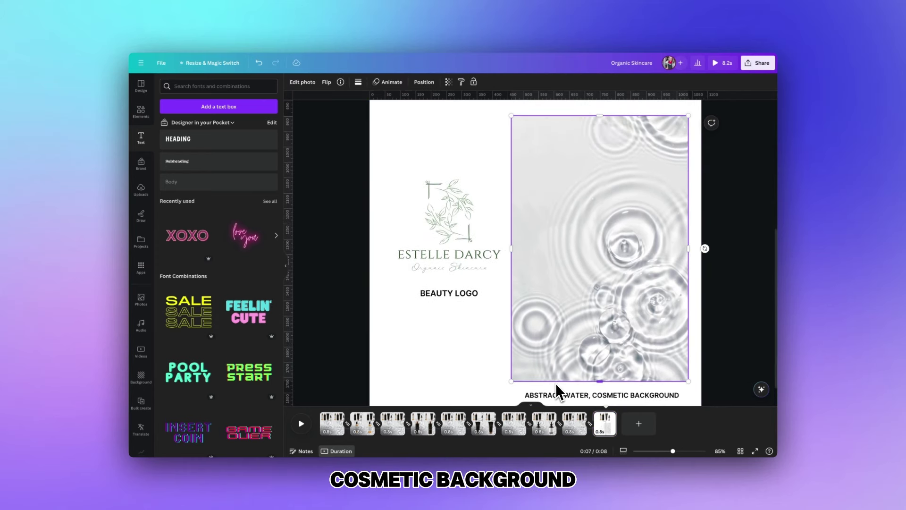
{"action": "scroll", "coordinate": [556, 386], "scroll_direction": "up", "scroll_amount": 8}
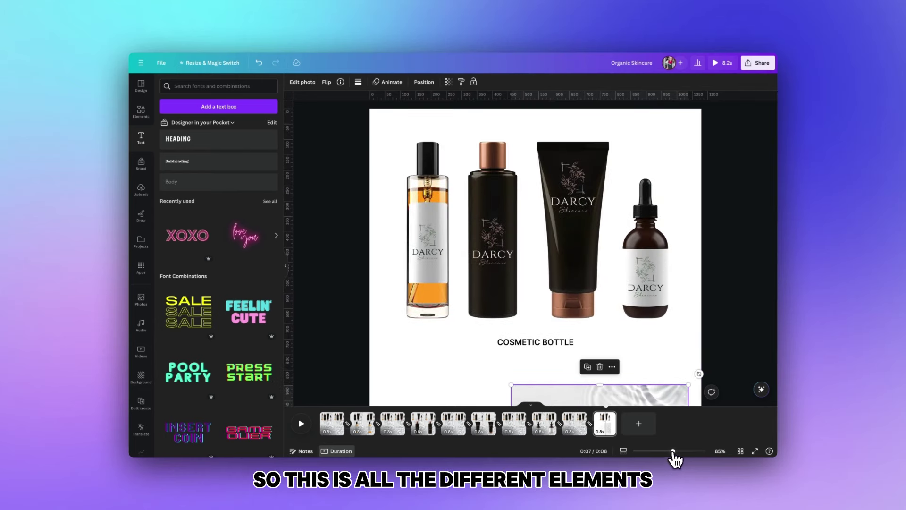
{"action": "left_click_drag", "start_coordinate": [673, 451], "coordinate": [659, 451]}
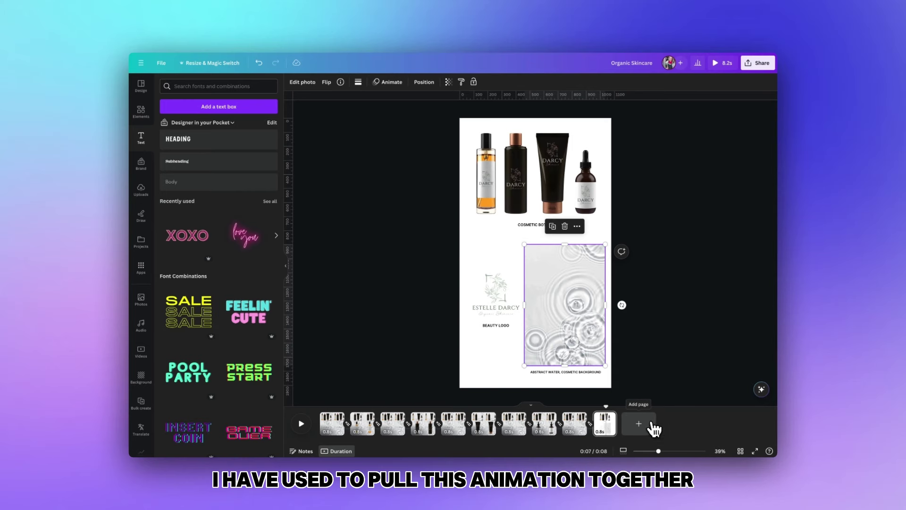
- Add a blank page after the elements page, copy the abstract water image onto it and set it as the background
{"action": "left_click", "coordinate": [632, 427]}
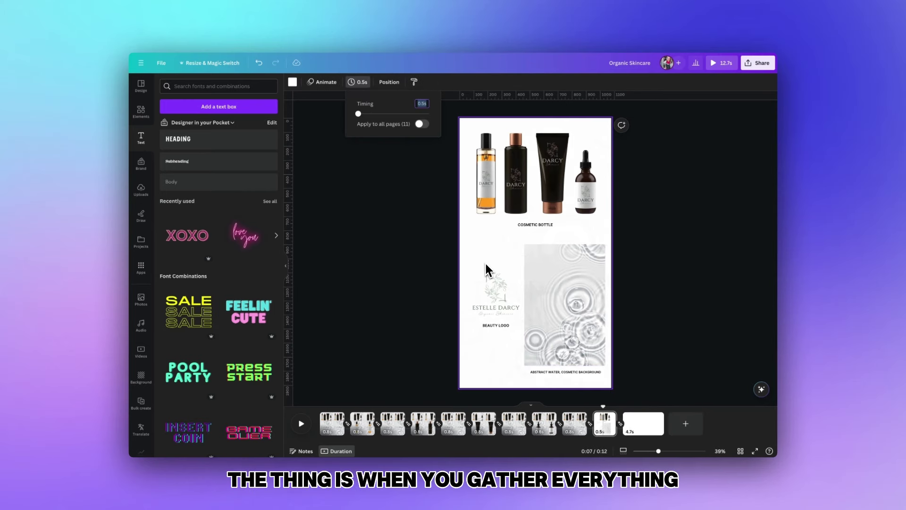
{"action": "left_click", "coordinate": [539, 270]}
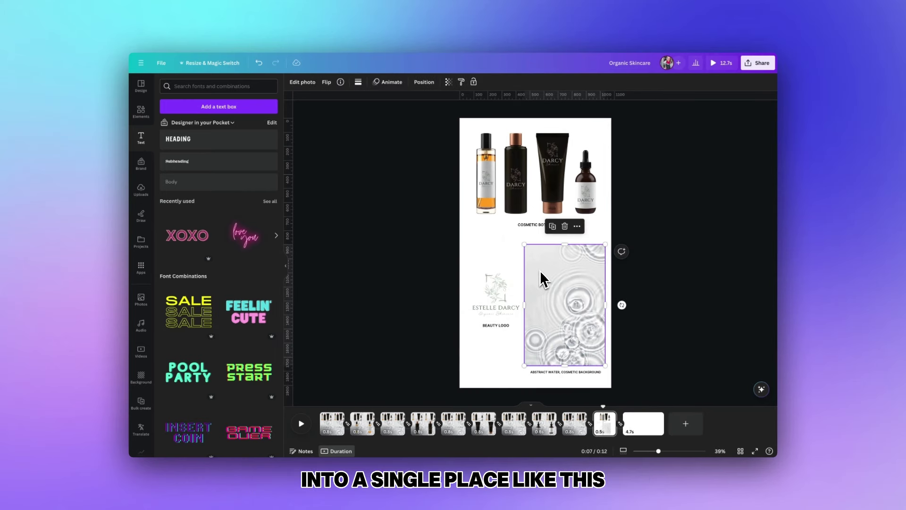
{"action": "left_click", "coordinate": [644, 428]}
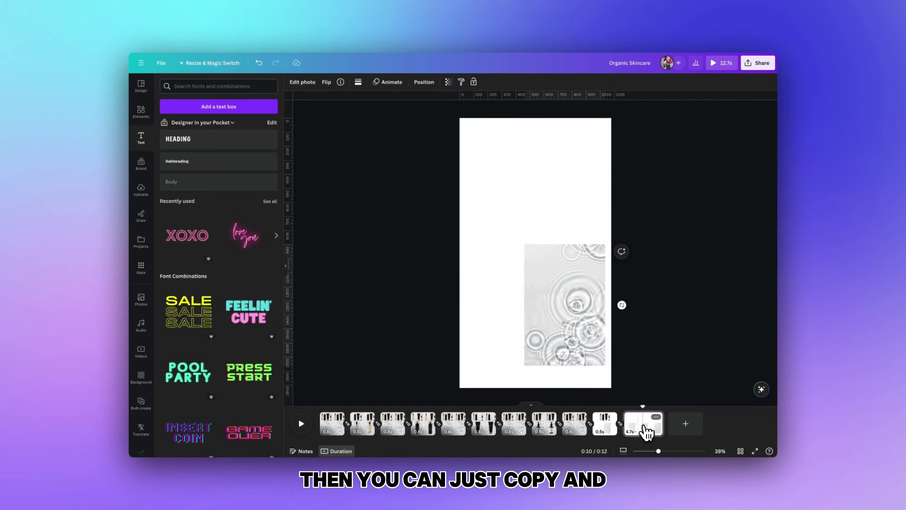
{"action": "left_click", "coordinate": [540, 259]}
{"action": "right_click", "coordinate": [536, 262]}
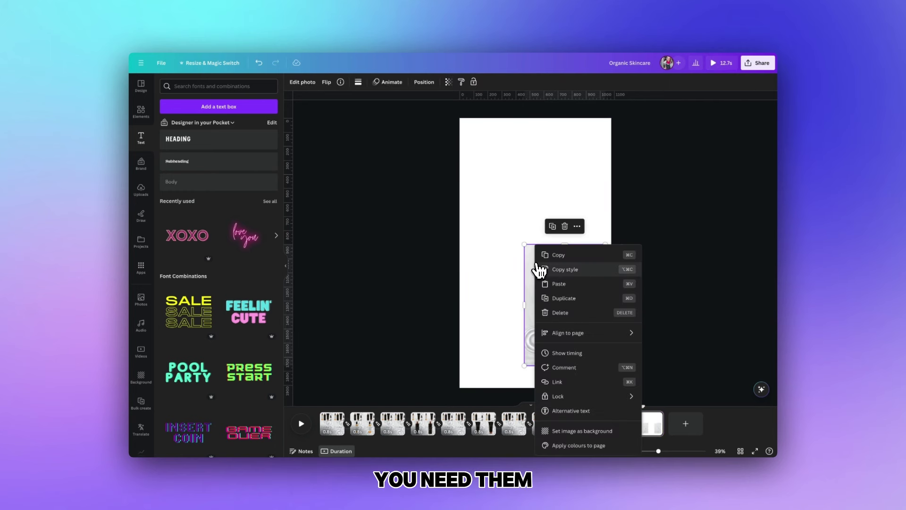
{"action": "left_click", "coordinate": [583, 429]}
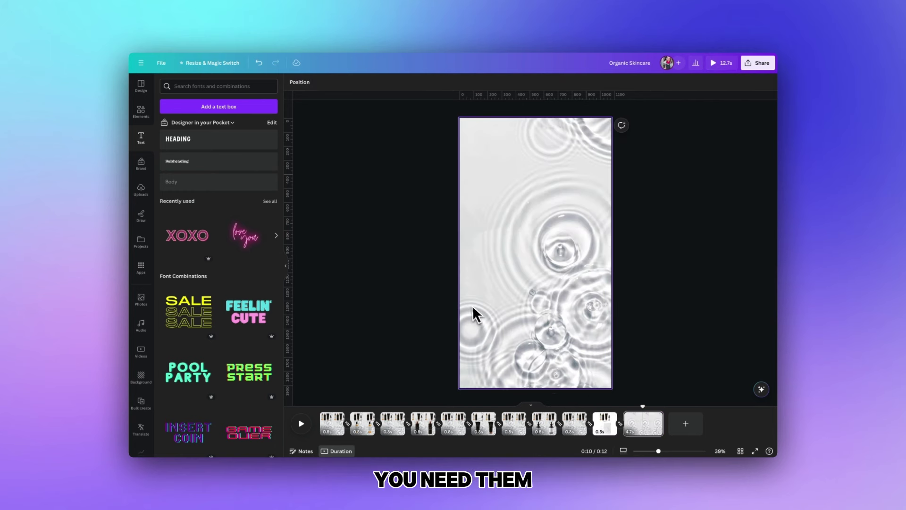
- Copy the four cosmetic bottles from the elements page onto the new water-background page
{"action": "left_click", "coordinate": [598, 424]}
{"action": "left_click_drag", "start_coordinate": [467, 165], "coordinate": [587, 182]}
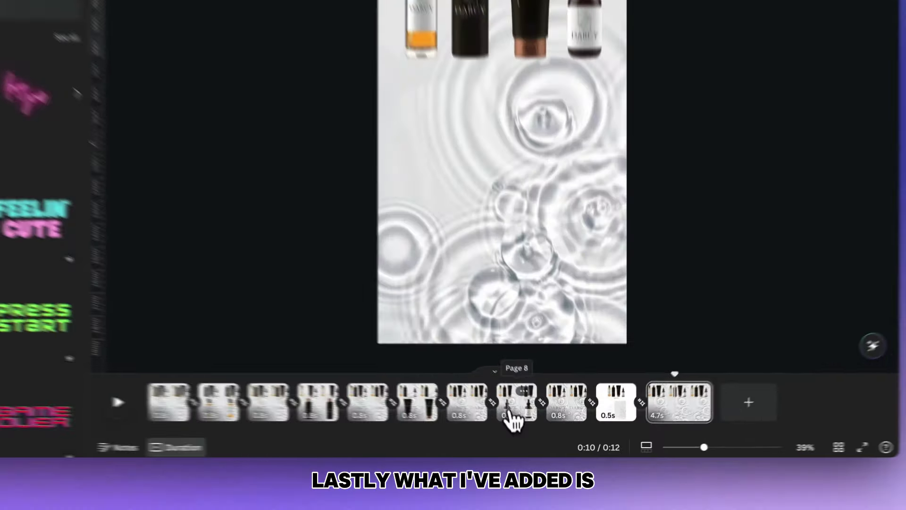
- Copy the DARCY Skincare logo onto the new page, enlarge it to nearly the page width and centre it horizontally below the bottles
{"action": "left_click", "coordinate": [540, 432]}
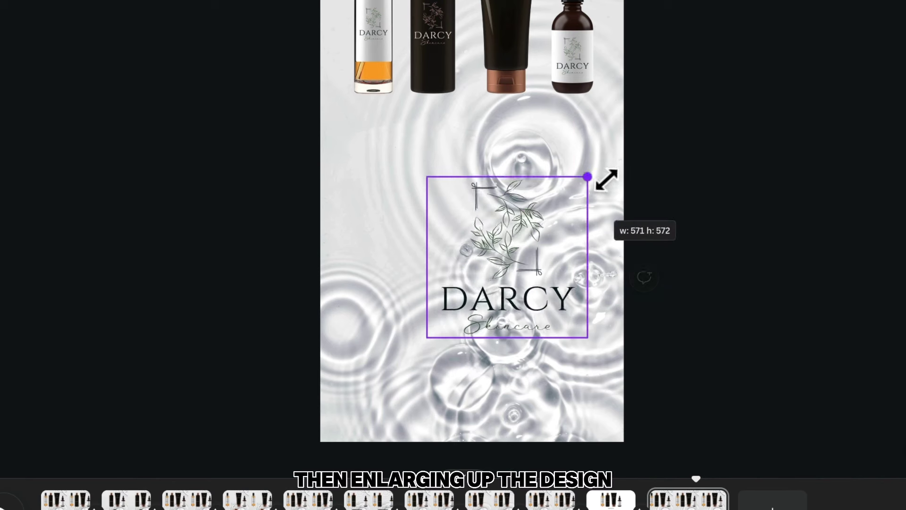
{"action": "left_click_drag", "start_coordinate": [605, 178], "coordinate": [614, 167]}
{"action": "left_click_drag", "start_coordinate": [430, 170], "coordinate": [391, 132]}
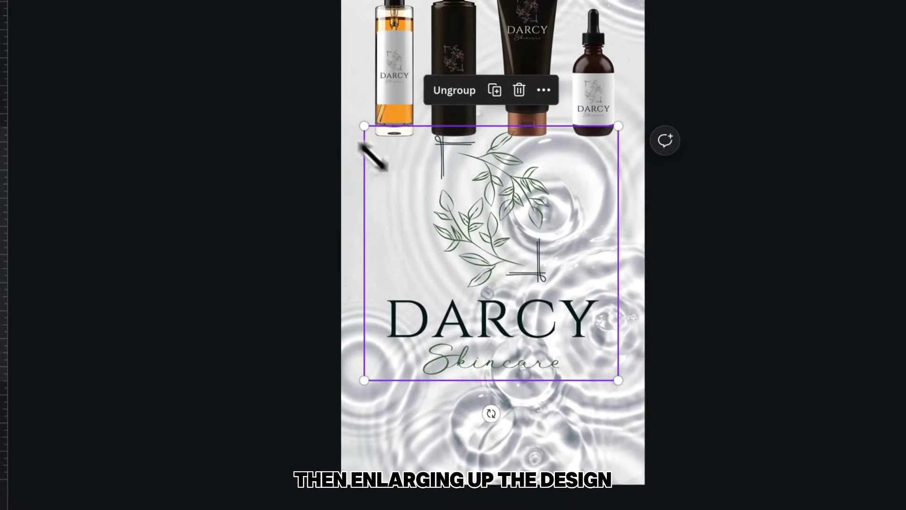
{"action": "left_click_drag", "start_coordinate": [605, 352], "coordinate": [640, 369]}
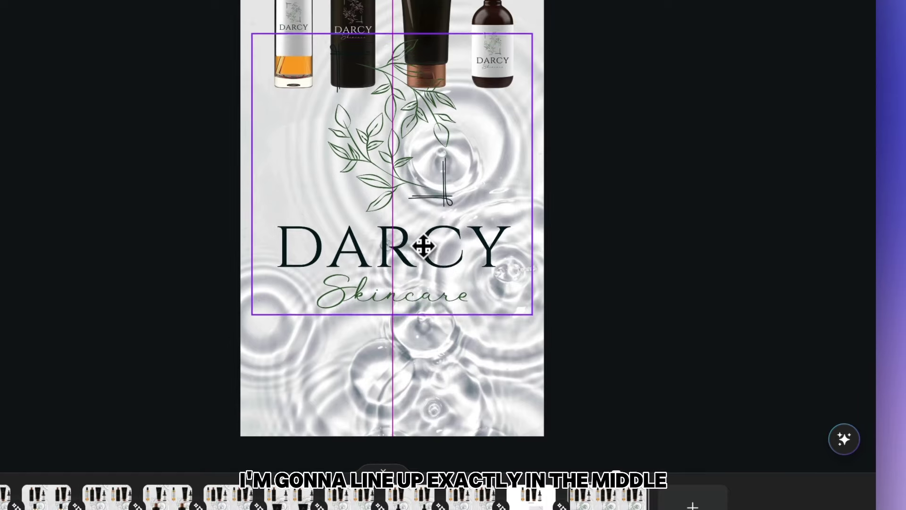
{"action": "left_click_drag", "start_coordinate": [423, 247], "coordinate": [422, 236]}
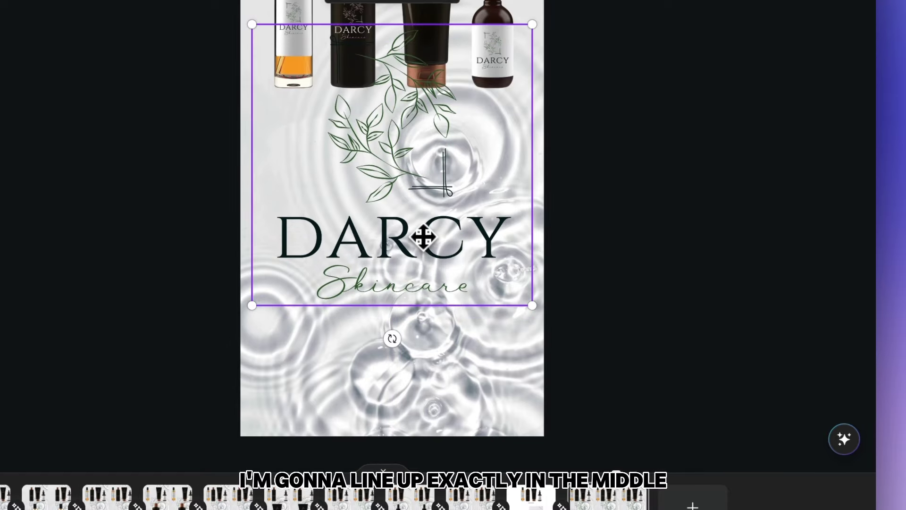
- Send the enlarged DARCY Skincare logo to the layer behind the bottles
{"action": "right_click", "coordinate": [415, 151]}
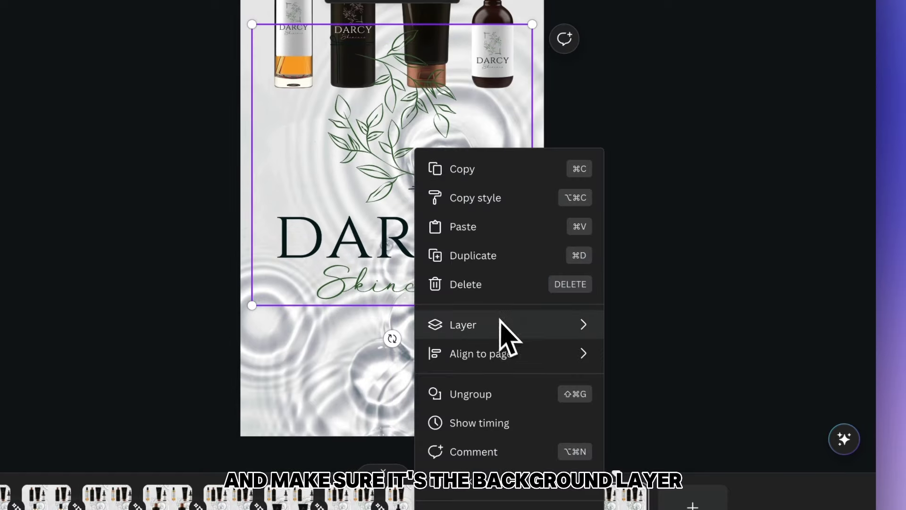
{"action": "mouse_move", "coordinate": [506, 330]}
{"action": "left_click", "coordinate": [646, 407]}
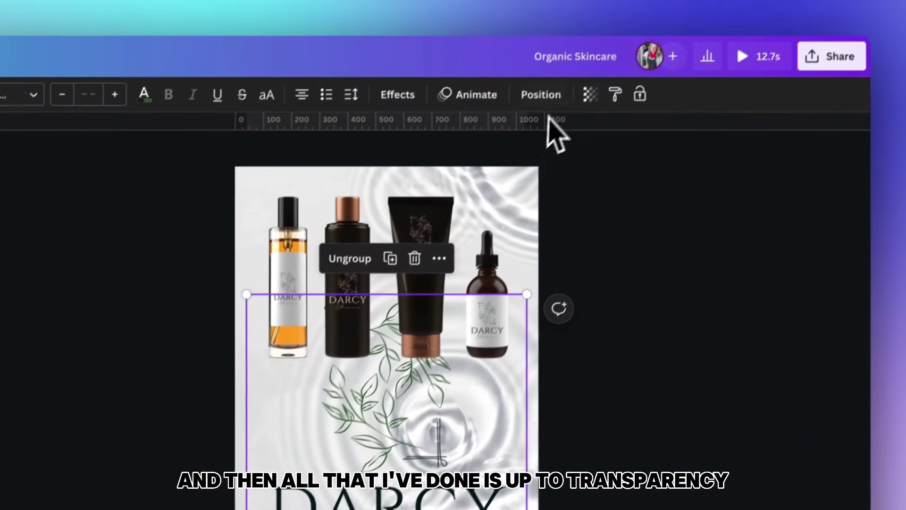
- Reduce the logo's transparency value to about 40 and deselect it
{"action": "left_click", "coordinate": [590, 95]}
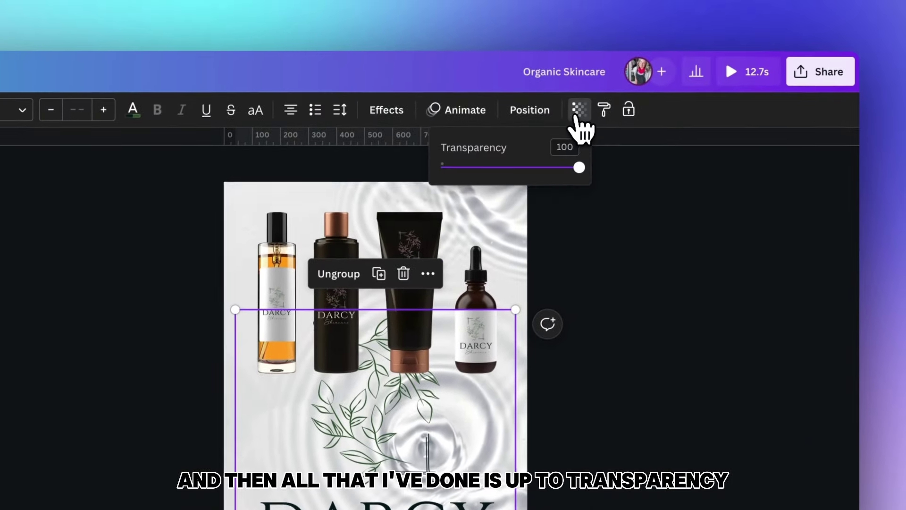
{"action": "left_click_drag", "start_coordinate": [590, 152], "coordinate": [484, 169]}
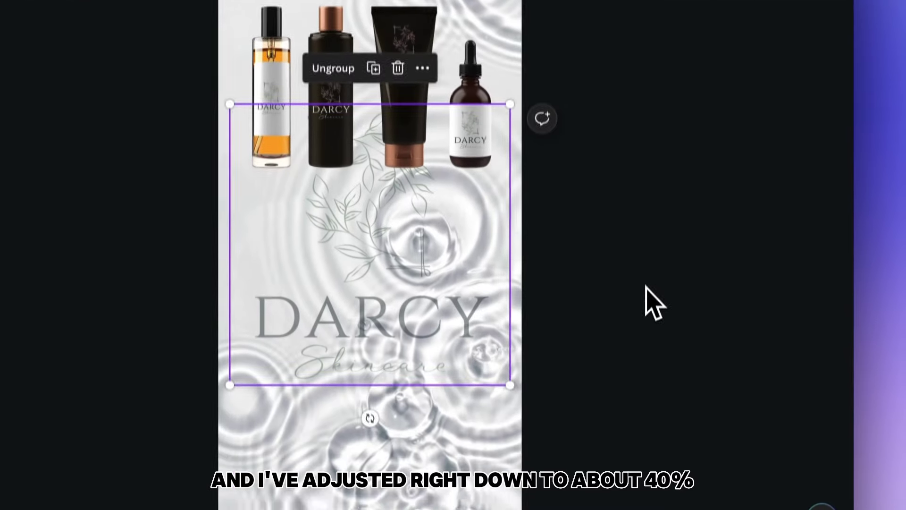
{"action": "left_click", "coordinate": [658, 404]}
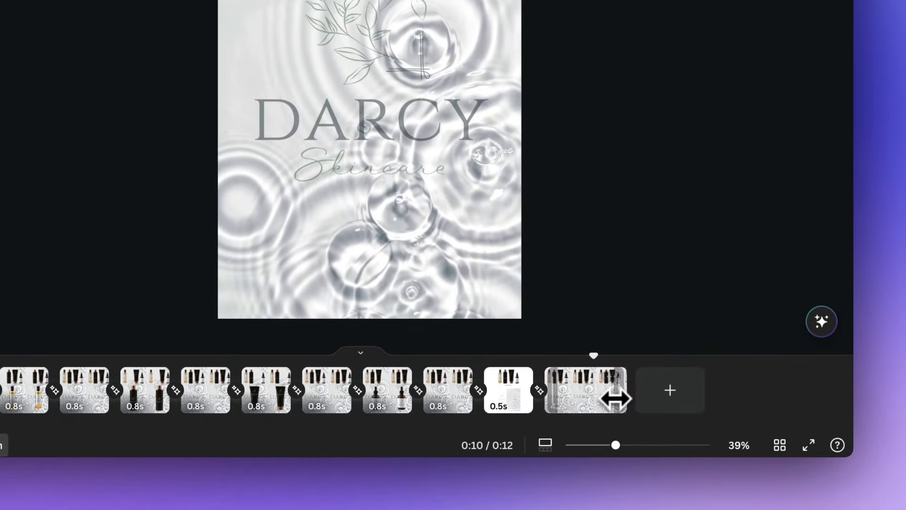
- Shorten the new page's duration to 1.0 s and duplicate the page
{"action": "left_click_drag", "start_coordinate": [617, 401], "coordinate": [564, 395]}
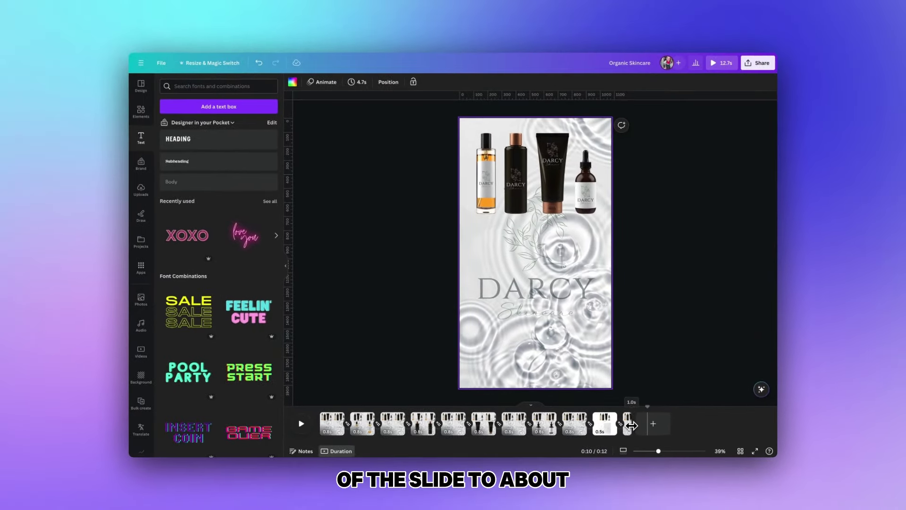
{"action": "left_click_drag", "start_coordinate": [632, 425], "coordinate": [631, 425]}
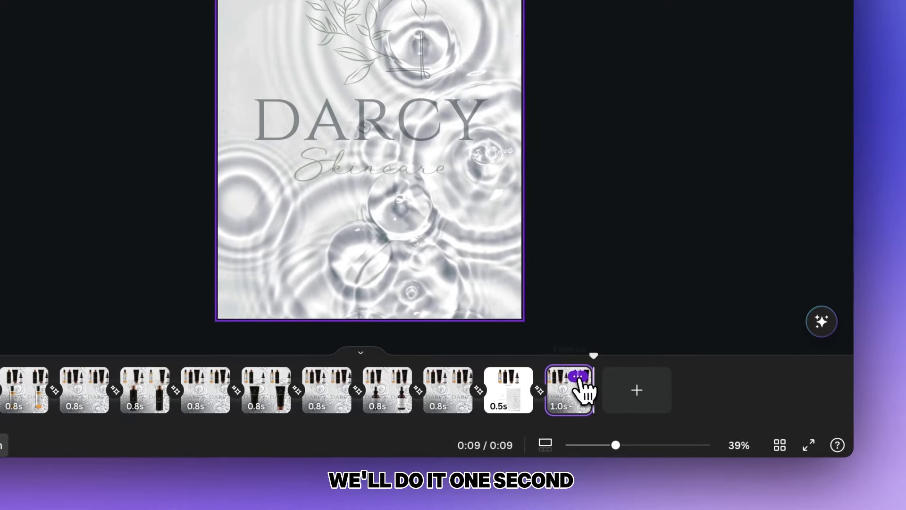
{"action": "left_click", "coordinate": [579, 377]}
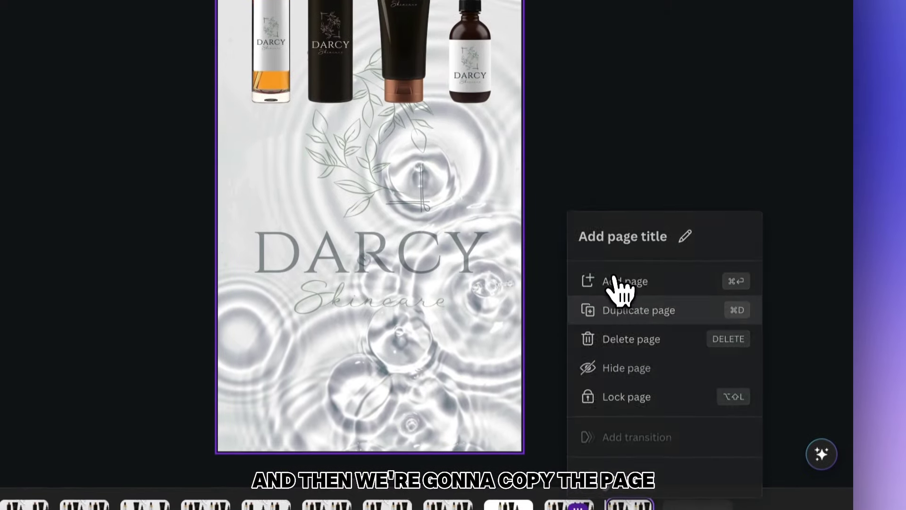
{"action": "left_click", "coordinate": [626, 148]}
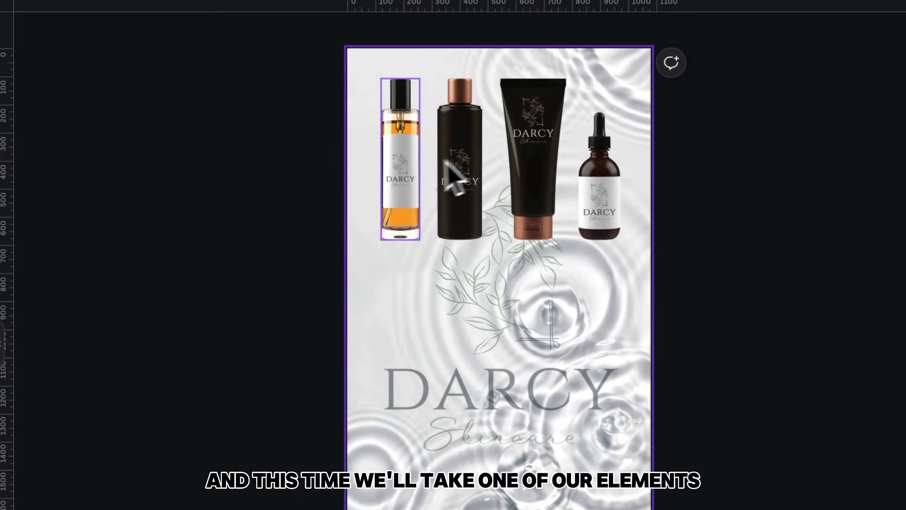
- On the duplicated page, move the amber perfume bottle to the horizontal centre over the logo and enlarge it
{"action": "left_click", "coordinate": [415, 185]}
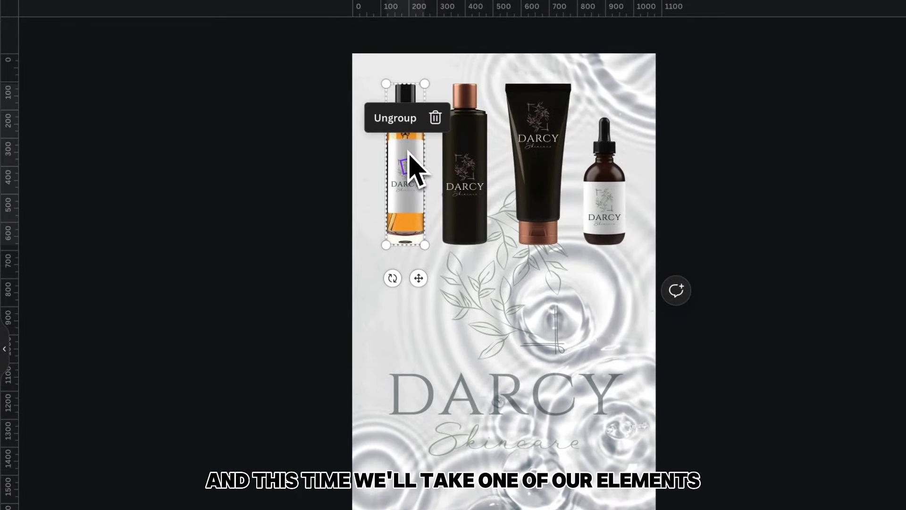
{"action": "left_click_drag", "start_coordinate": [409, 151], "coordinate": [507, 373]}
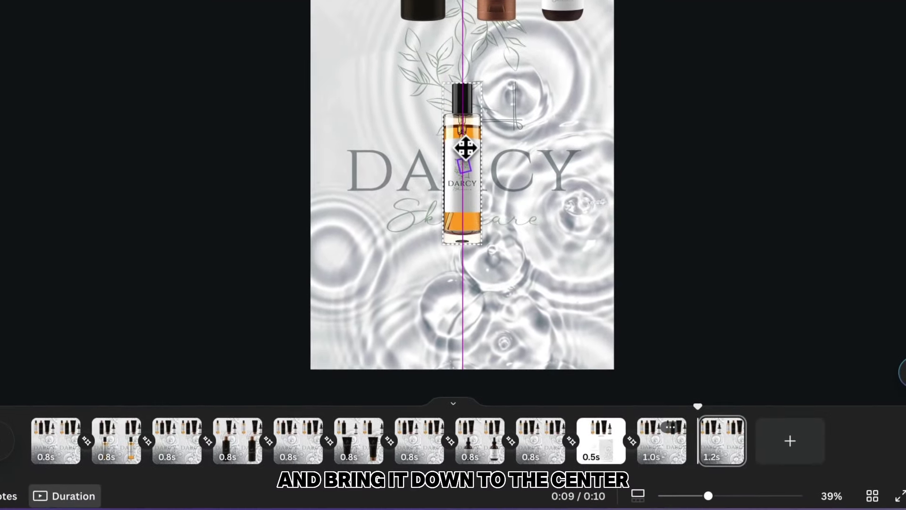
{"action": "left_click_drag", "start_coordinate": [465, 148], "coordinate": [461, 146]}
{"action": "left_click_drag", "start_coordinate": [443, 244], "coordinate": [364, 339]}
{"action": "left_click_drag", "start_coordinate": [444, 276], "coordinate": [457, 255]}
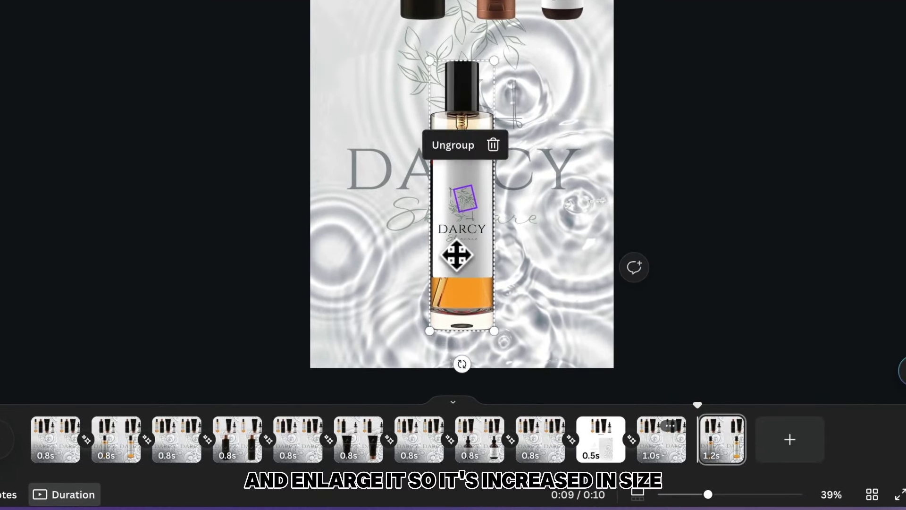
{"action": "left_click", "coordinate": [573, 269]}
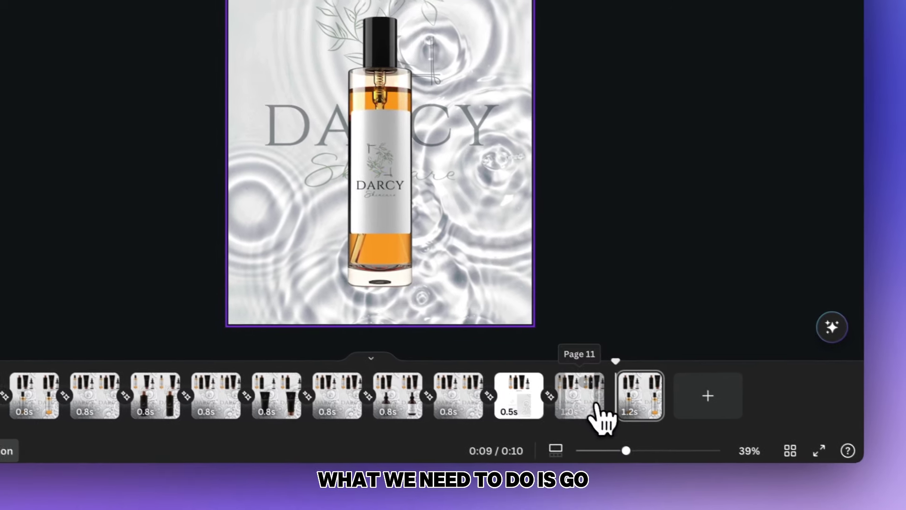
- Duplicate the original 1.0 s bottle page and move the copy to the end, after the page with the enlarged perfume
{"action": "left_click", "coordinate": [586, 383]}
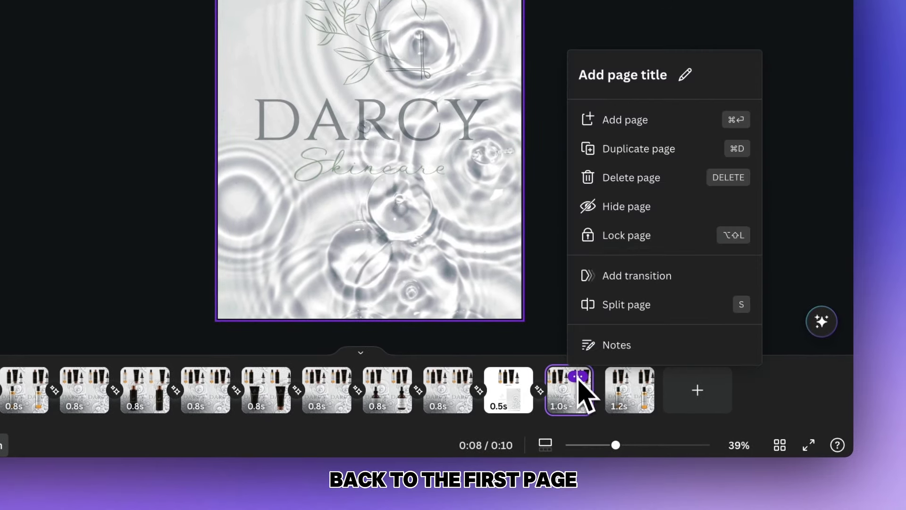
{"action": "left_click", "coordinate": [628, 148]}
{"action": "left_click_drag", "start_coordinate": [618, 396], "coordinate": [679, 385]}
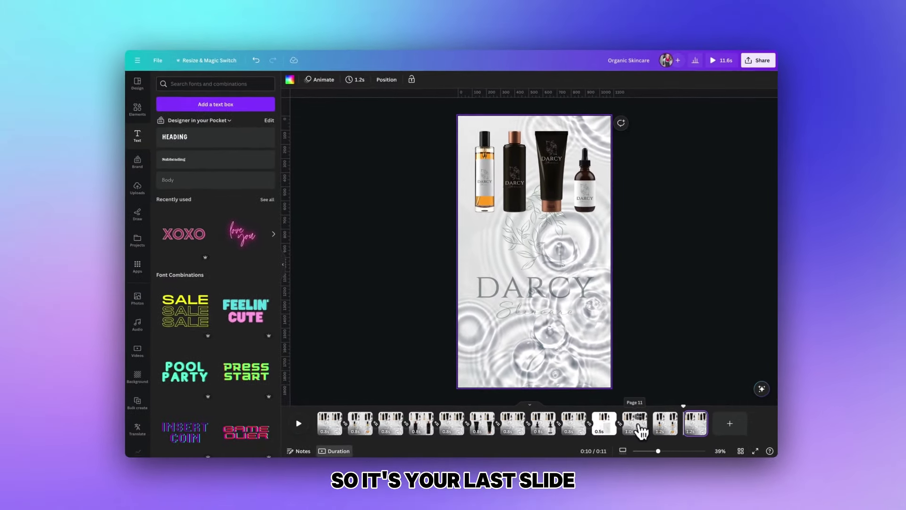
- Check the order of the last three pages and add a Match & Move transition between the original page and the enlarged-perfume page
{"action": "left_click", "coordinate": [642, 431]}
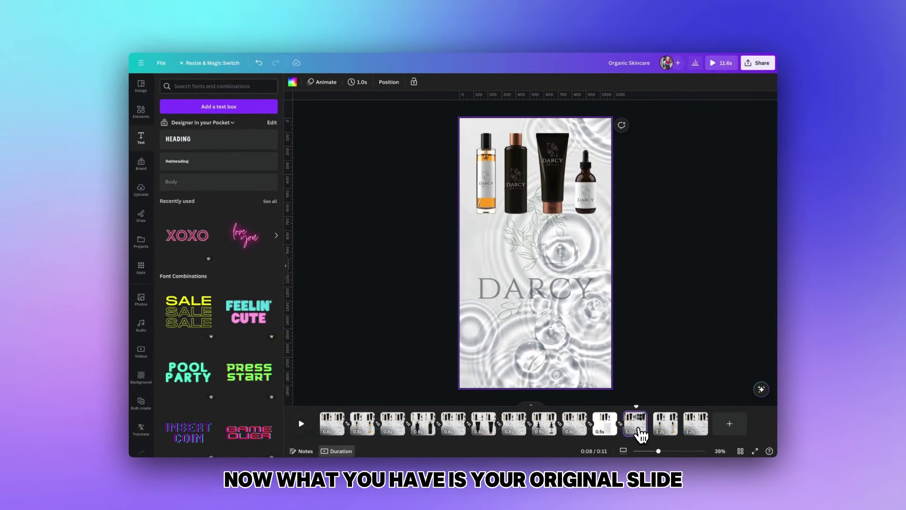
{"action": "left_click", "coordinate": [664, 430]}
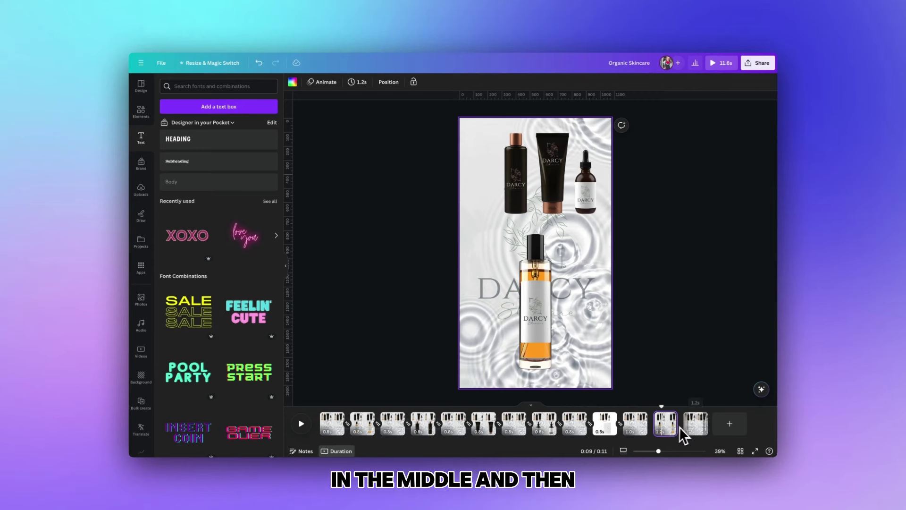
{"action": "left_click", "coordinate": [696, 431]}
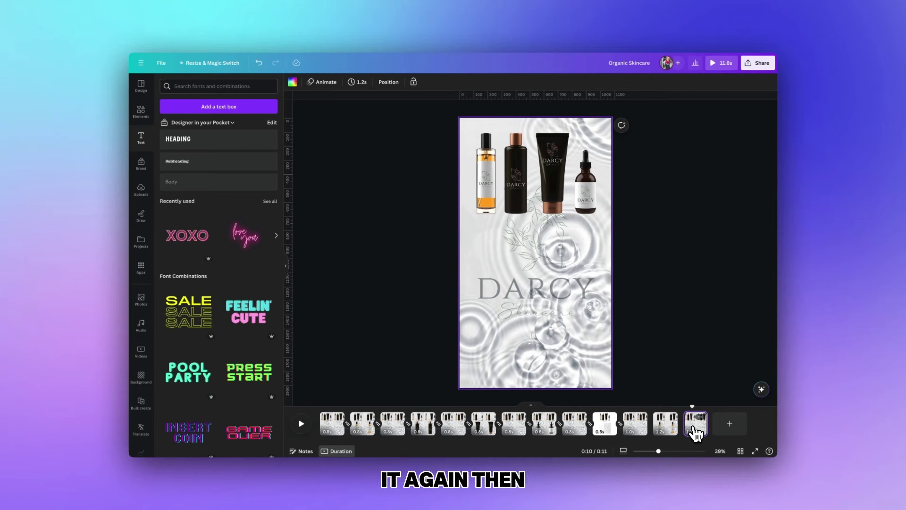
{"action": "left_click", "coordinate": [654, 426]}
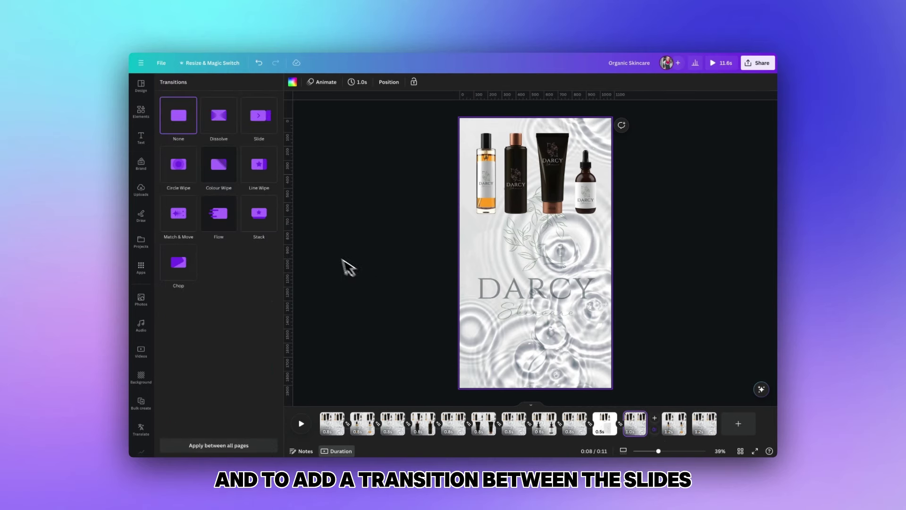
{"action": "left_click", "coordinate": [178, 213]}
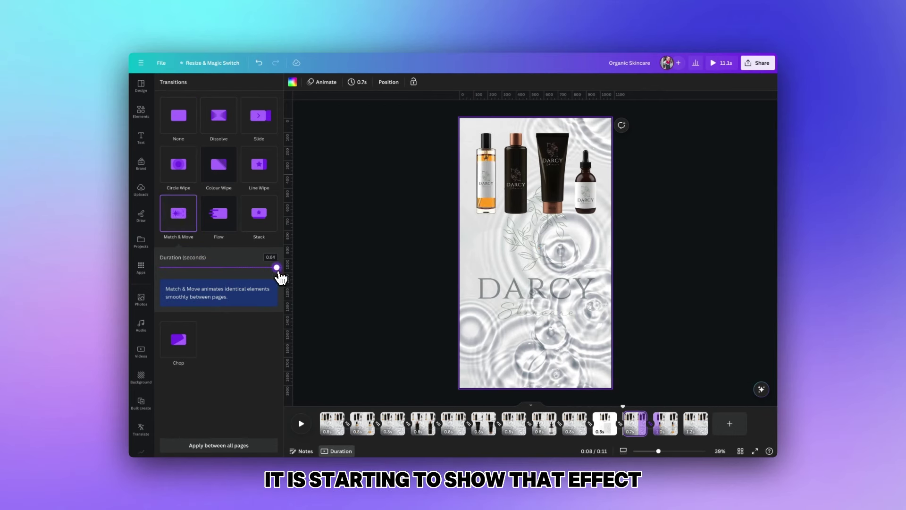
- Add a Match & Move transition from the enlarged-perfume page to the last page, and duplicate the last page
{"action": "left_click", "coordinate": [682, 425]}
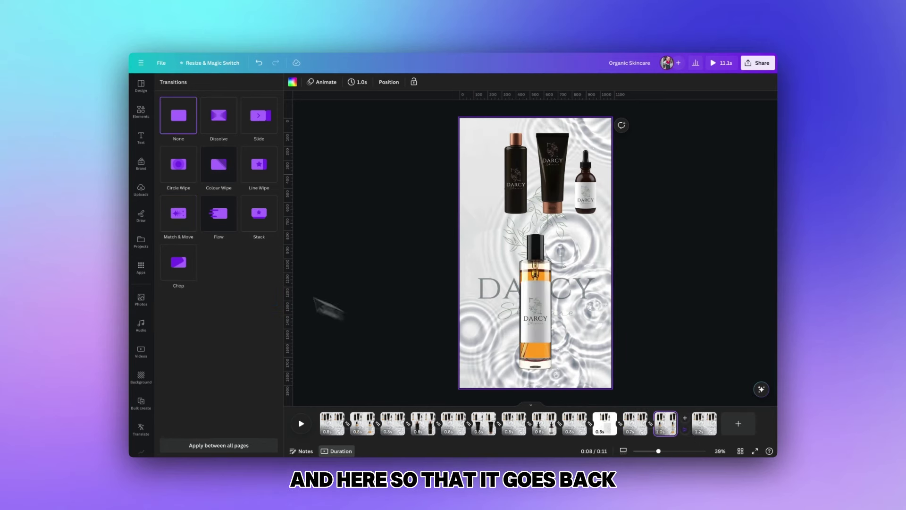
{"action": "left_click", "coordinate": [189, 231]}
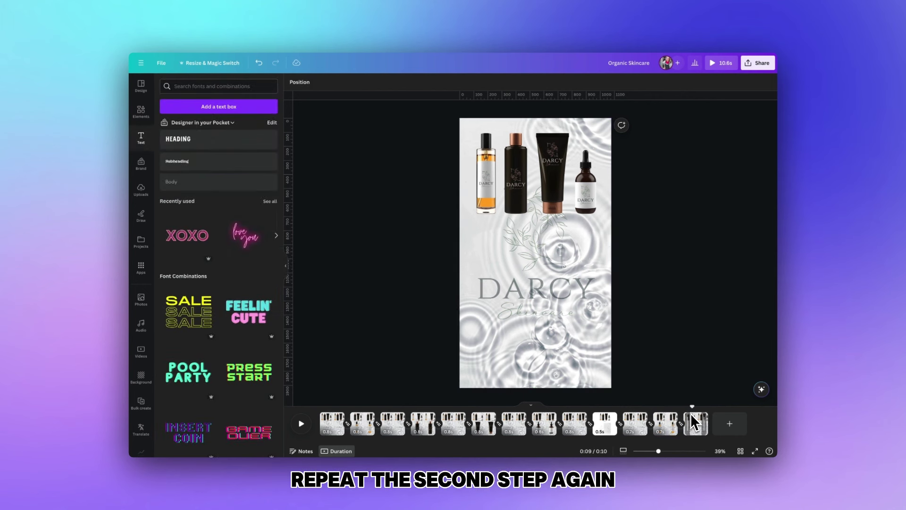
{"action": "left_click", "coordinate": [692, 428]}
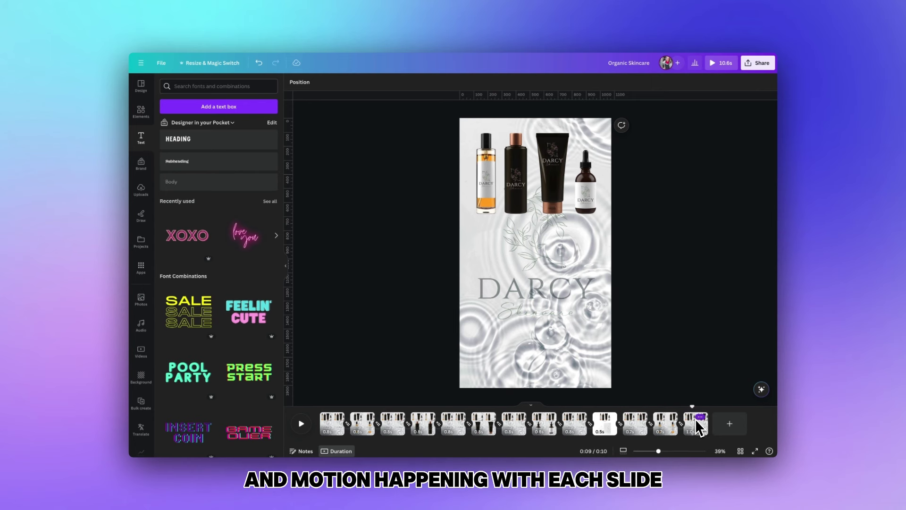
{"action": "left_click", "coordinate": [700, 417]}
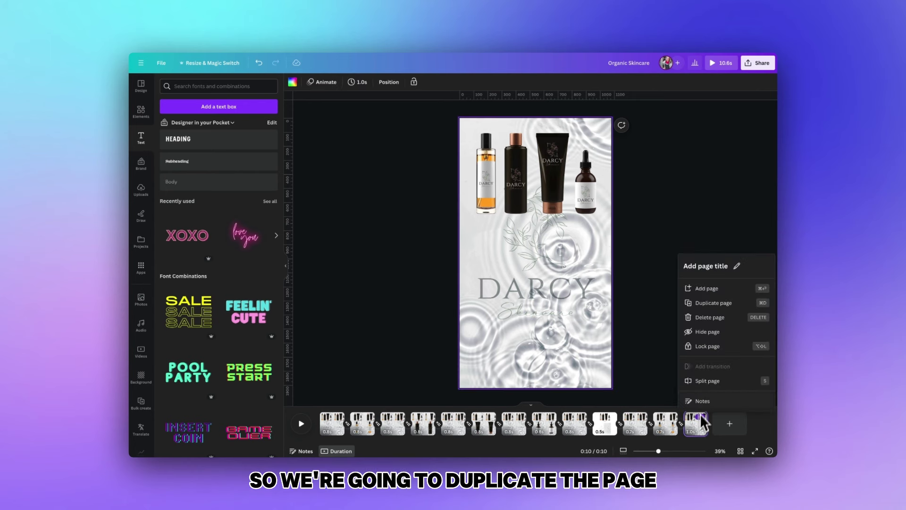
{"action": "left_click", "coordinate": [707, 313]}
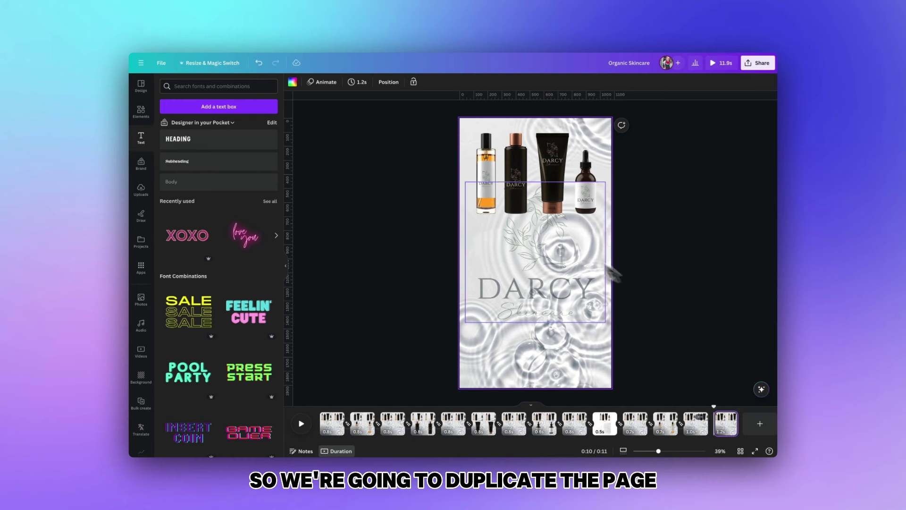
- On the duplicated page, move the black bottle with the copper cap to the horizontal centre over the logo and enlarge it
{"action": "left_click", "coordinate": [513, 197]}
{"action": "left_click_drag", "start_coordinate": [518, 196], "coordinate": [534, 327]}
{"action": "left_click_drag", "start_coordinate": [524, 268], "coordinate": [508, 222]}
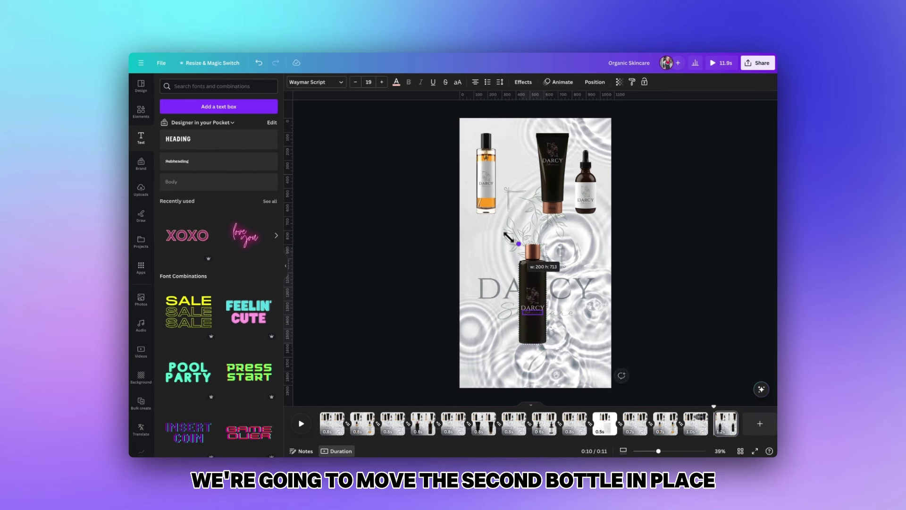
{"action": "left_click_drag", "start_coordinate": [558, 360], "coordinate": [542, 344]}
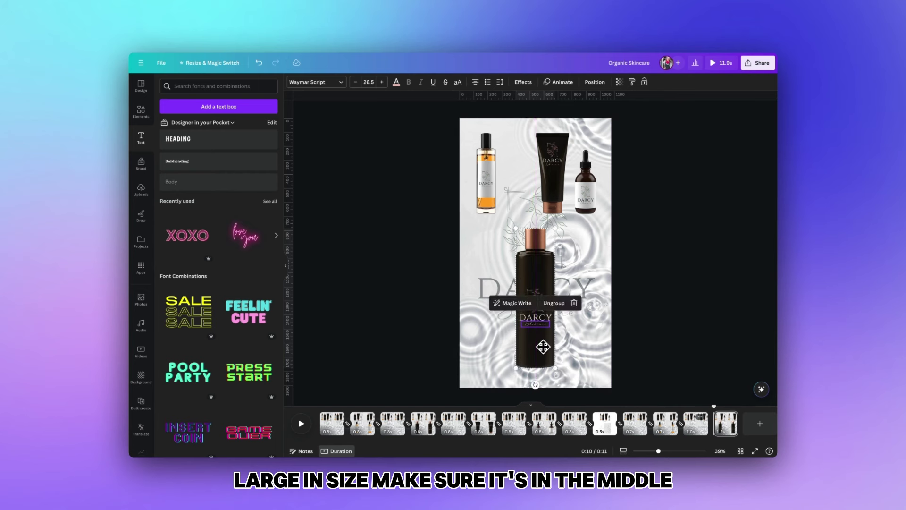
{"action": "left_click", "coordinate": [572, 359]}
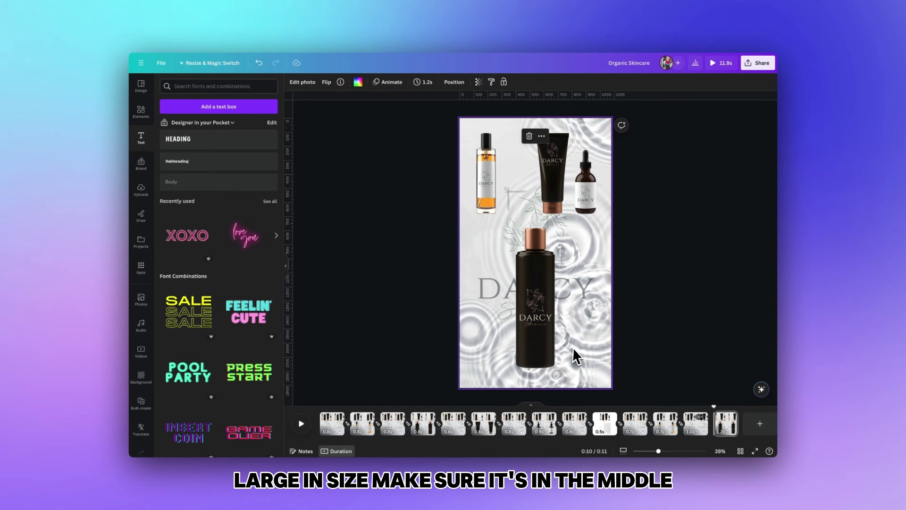
- Duplicate the 1.0 s four-bottle page and move the copy to the end, after the enlarged black bottle's page
{"action": "left_click", "coordinate": [701, 419]}
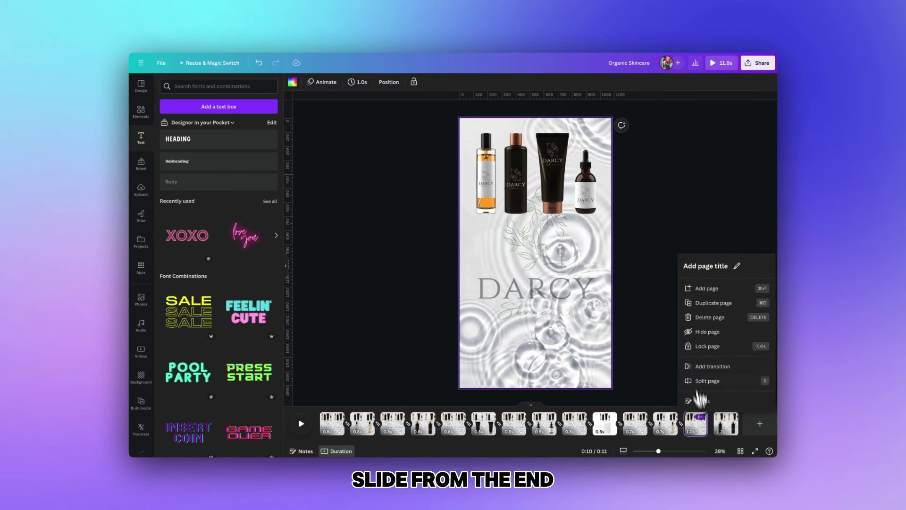
{"action": "left_click", "coordinate": [702, 310]}
{"action": "left_click_drag", "start_coordinate": [727, 427], "coordinate": [744, 421]}
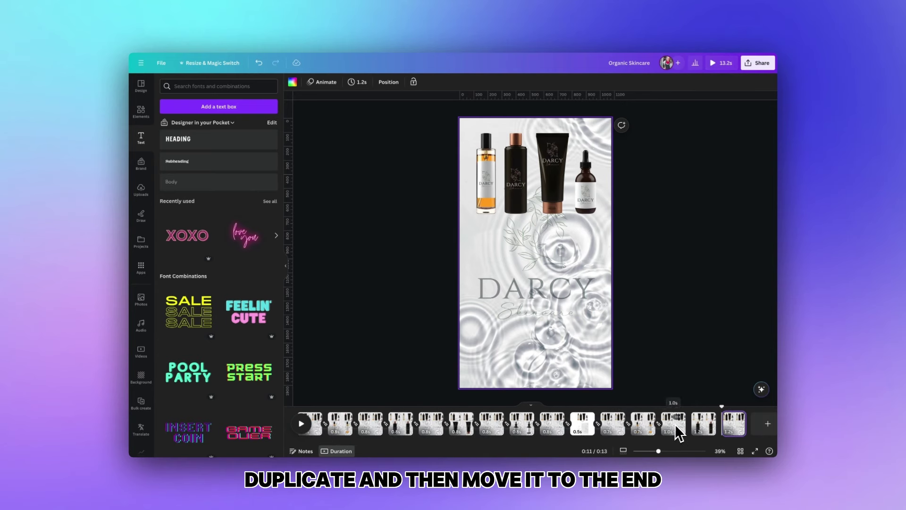
- Add Match & Move transitions before and after the enlarged black bottle's page and play the bottle sequence
{"action": "left_click", "coordinate": [688, 429]}
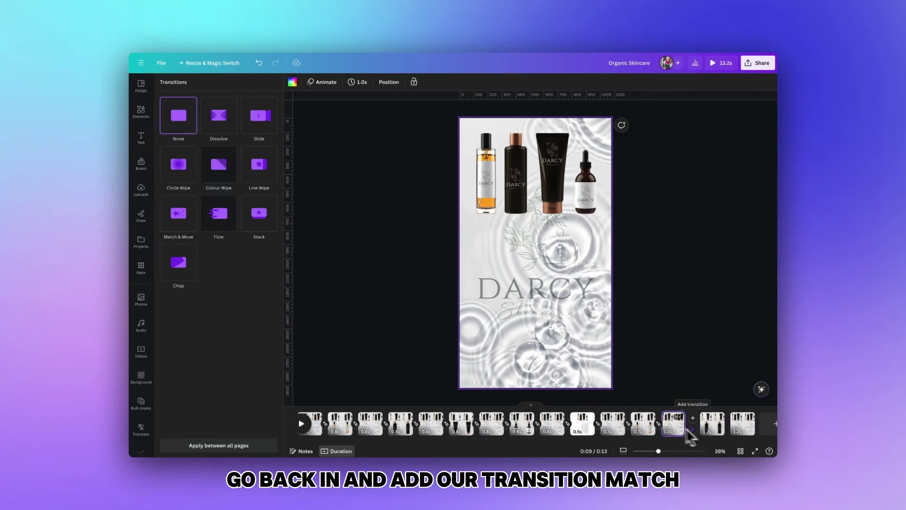
{"action": "left_click", "coordinate": [175, 226]}
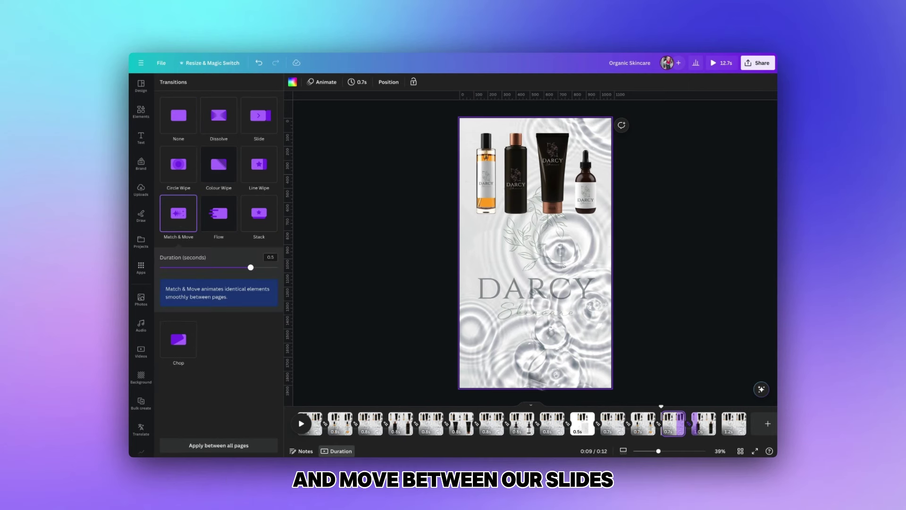
{"action": "left_click", "coordinate": [723, 431]}
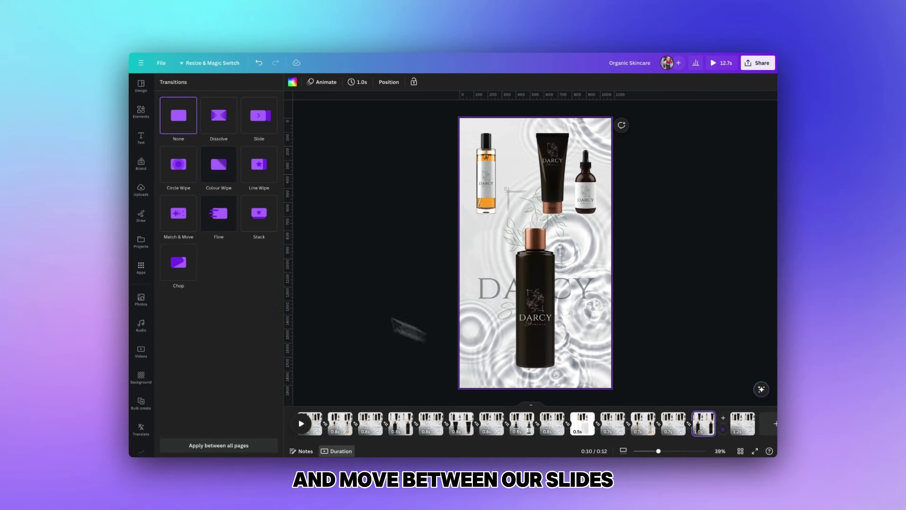
{"action": "left_click", "coordinate": [604, 418]}
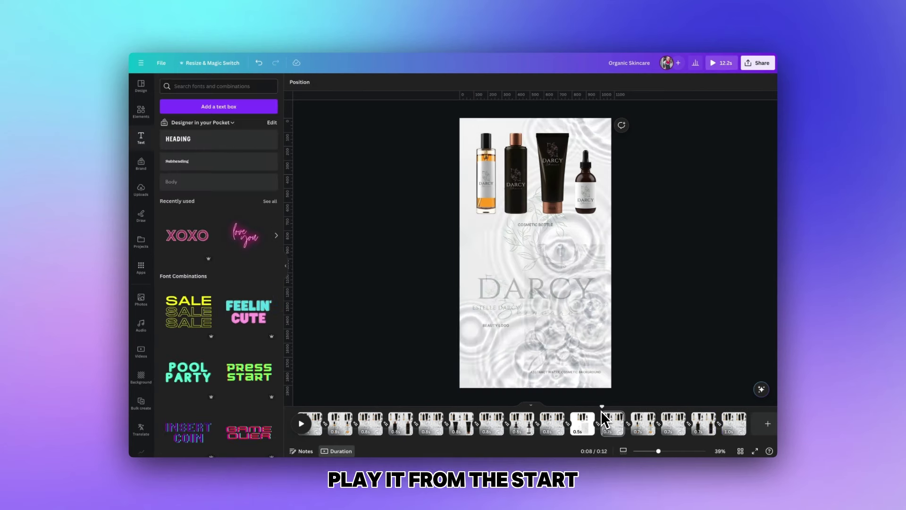
{"action": "left_click", "coordinate": [299, 426]}
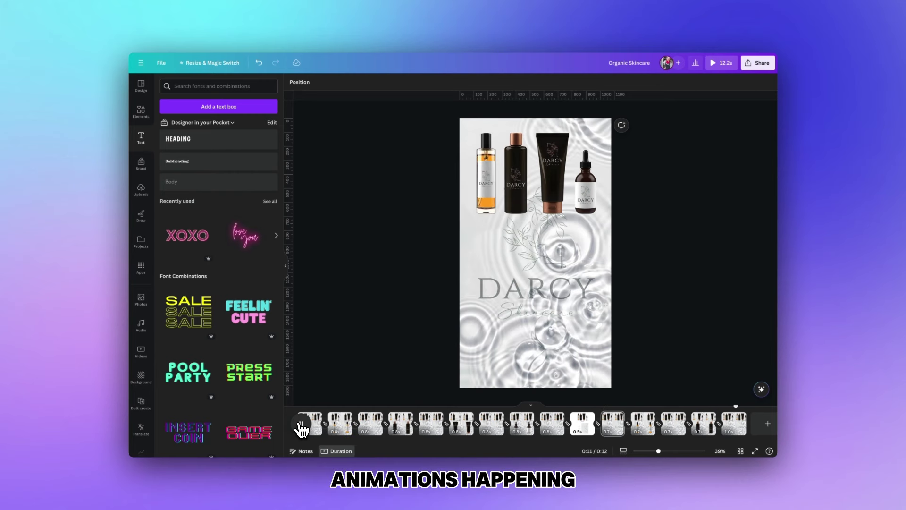
- Duplicate the last page and, on the copy, move the black tube to the centre over the logo and enlarge it
{"action": "left_click", "coordinate": [739, 434]}
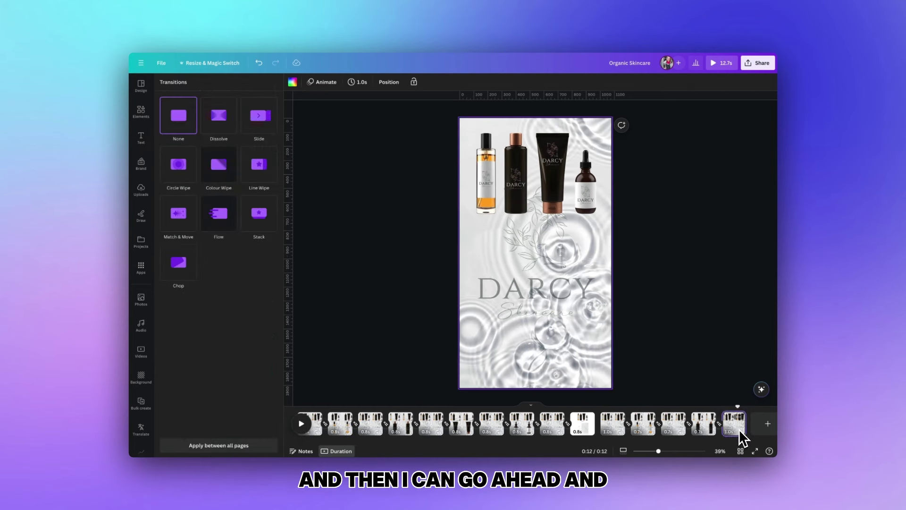
{"action": "left_click", "coordinate": [739, 416]}
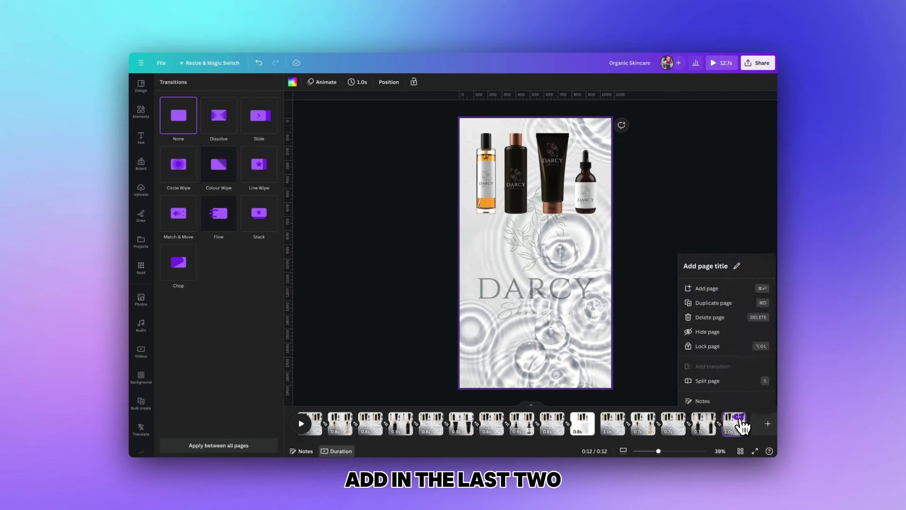
{"action": "left_click", "coordinate": [714, 303]}
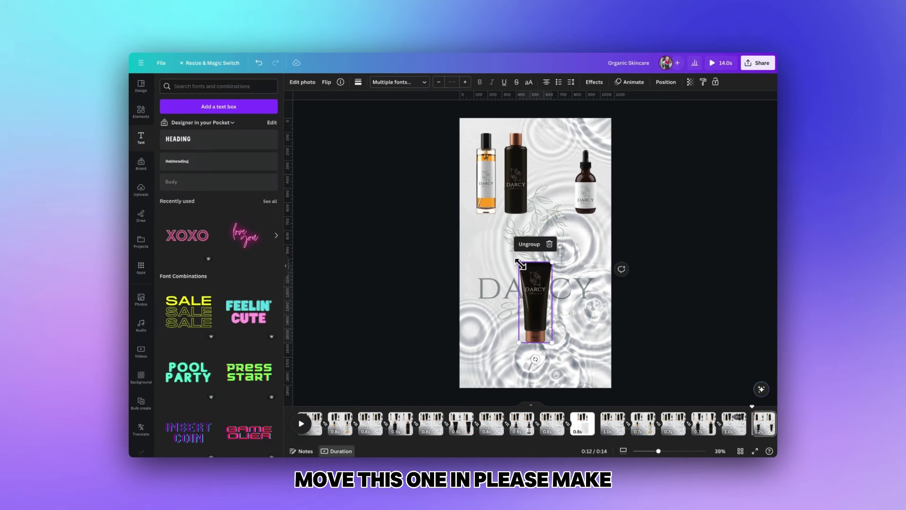
{"action": "left_click_drag", "start_coordinate": [521, 265], "coordinate": [505, 224]}
{"action": "left_click_drag", "start_coordinate": [553, 342], "coordinate": [566, 373]}
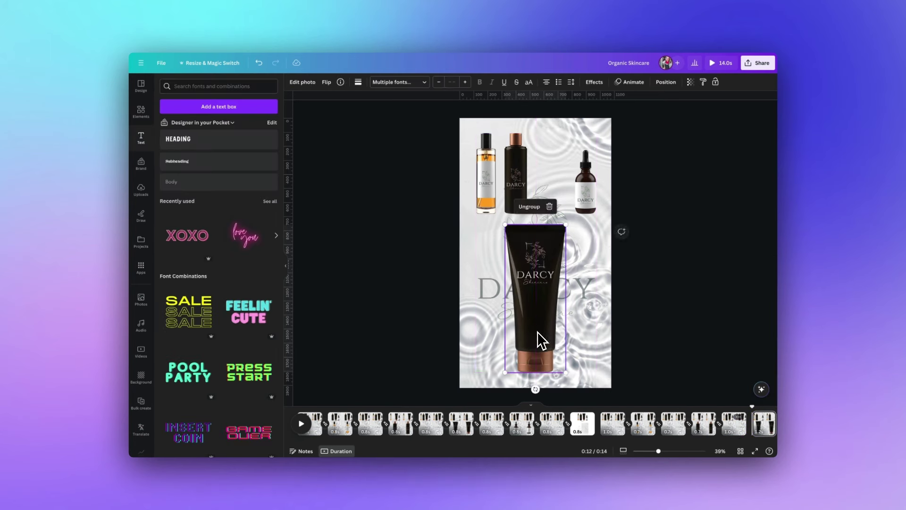
- Place a copy of the four-bottle page after the enlarged-tube page and duplicate that copy
{"action": "left_click_drag", "start_coordinate": [711, 432], "coordinate": [736, 425]}
{"action": "left_click", "coordinate": [741, 425]}
{"action": "left_click", "coordinate": [714, 306]}
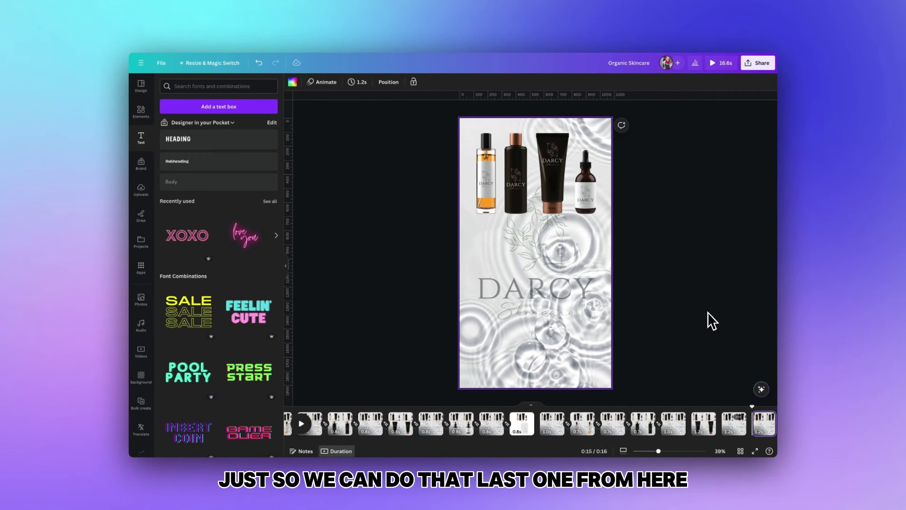
- Centre and enlarge the dropper bottle on the last page, and place a copy of the preceding four-bottle page at the end
{"action": "left_click", "coordinate": [589, 192]}
{"action": "left_click_drag", "start_coordinate": [589, 192], "coordinate": [551, 318]}
{"action": "left_click", "coordinate": [696, 416]}
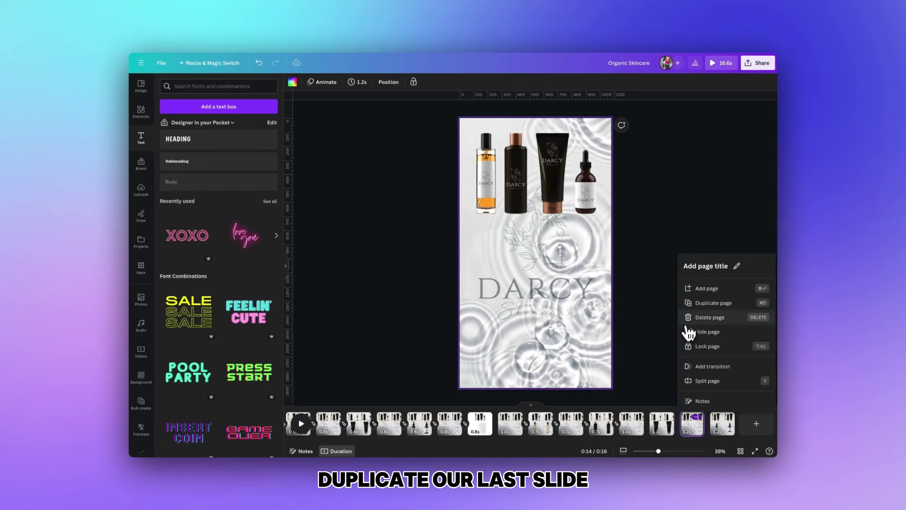
{"action": "left_click", "coordinate": [713, 303]}
{"action": "left_click_drag", "start_coordinate": [720, 427], "coordinate": [682, 439]}
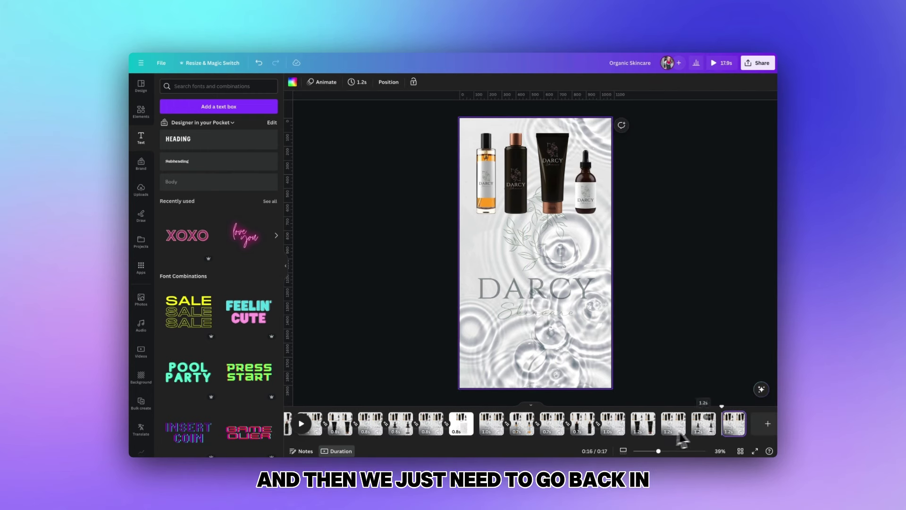
- Add Match & Move transitions between the last five pages and play the bottle sequence from its first page
{"action": "left_click", "coordinate": [629, 424]}
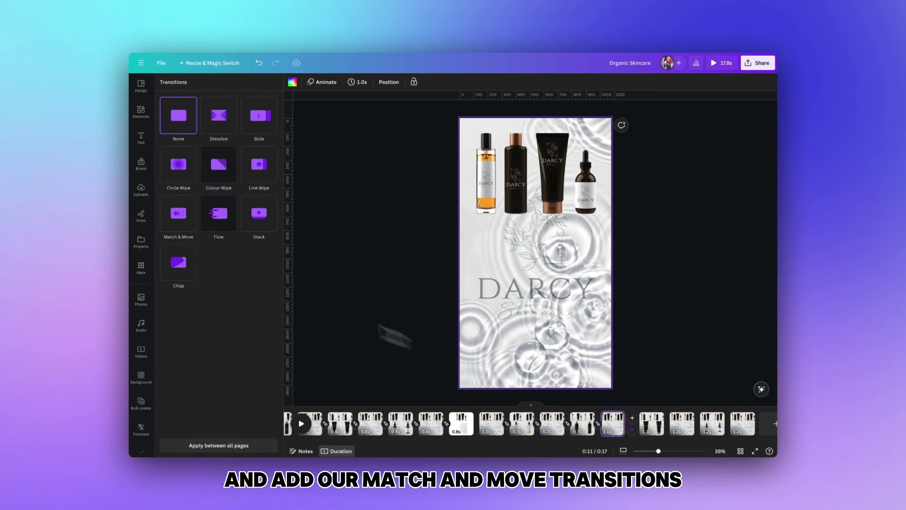
{"action": "left_click", "coordinate": [188, 221]}
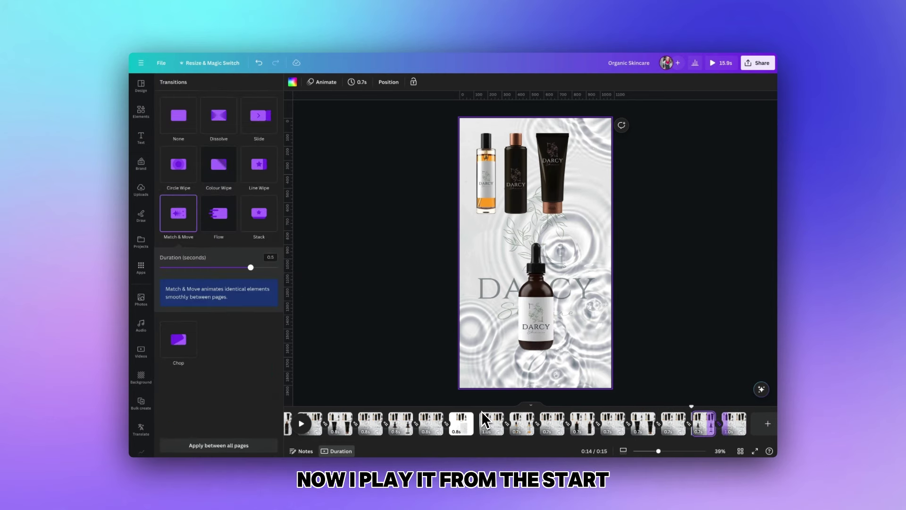
{"action": "left_click", "coordinate": [483, 416]}
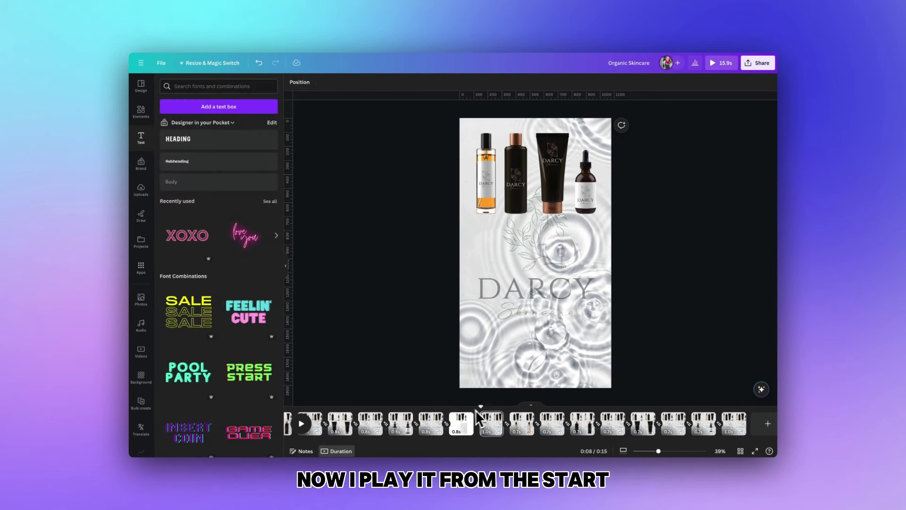
{"action": "key", "text": "space"}
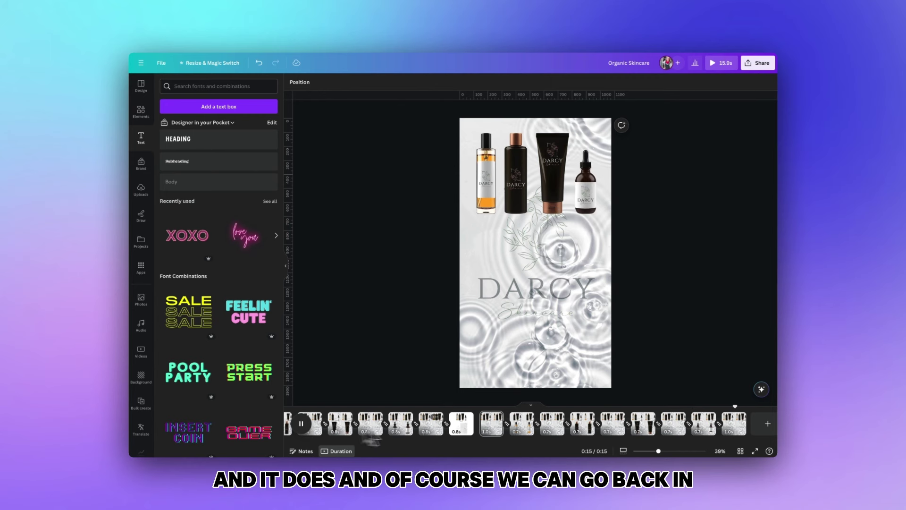
- Select all the bottle-enlargement pages, set the timing to 0.7 s, apply it to all pages, and play the sequence
{"action": "left_click", "coordinate": [740, 433]}
{"action": "left_click", "coordinate": [494, 432], "text": "shift"}
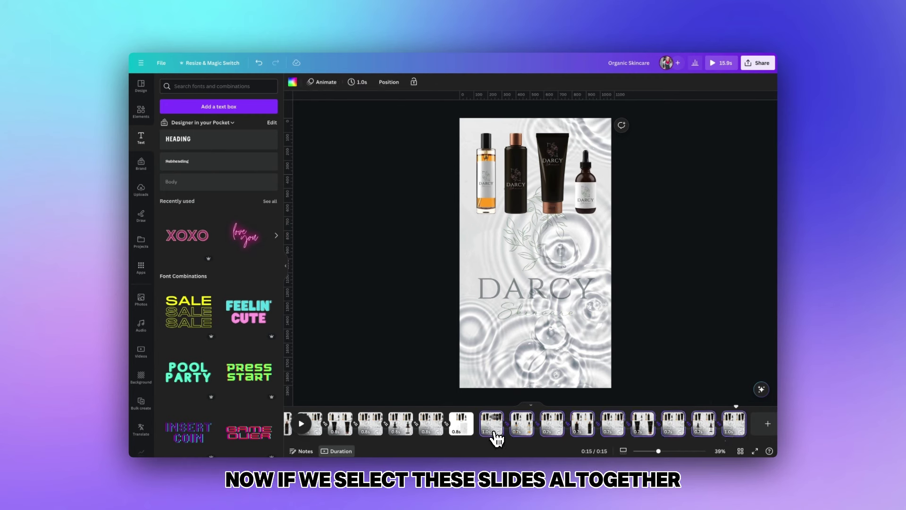
{"action": "left_click", "coordinate": [358, 82]}
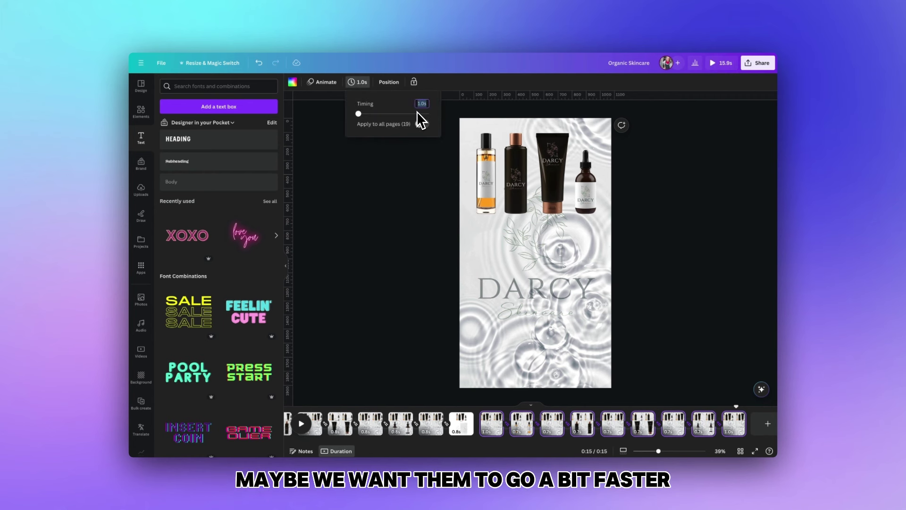
{"action": "type", "text": "0.7"}
{"action": "left_click", "coordinate": [423, 124]}
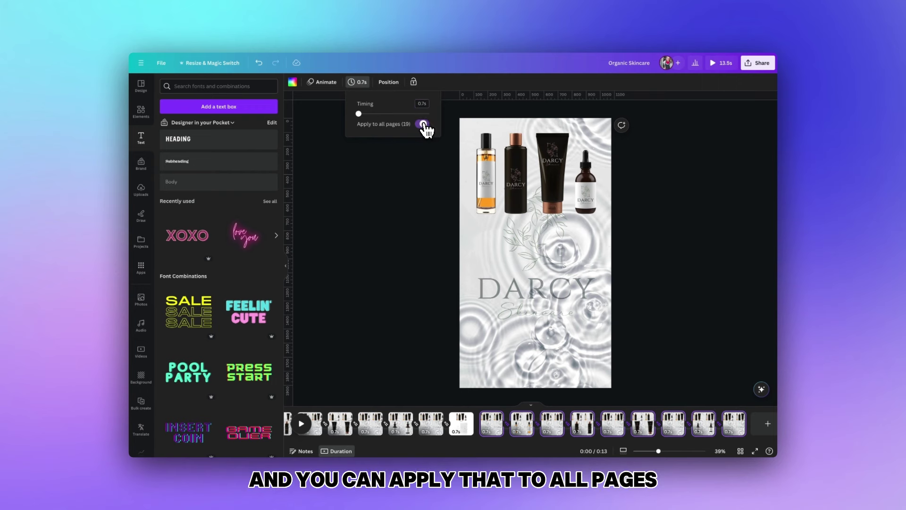
{"action": "left_click", "coordinate": [480, 410]}
{"action": "left_click", "coordinate": [303, 426]}
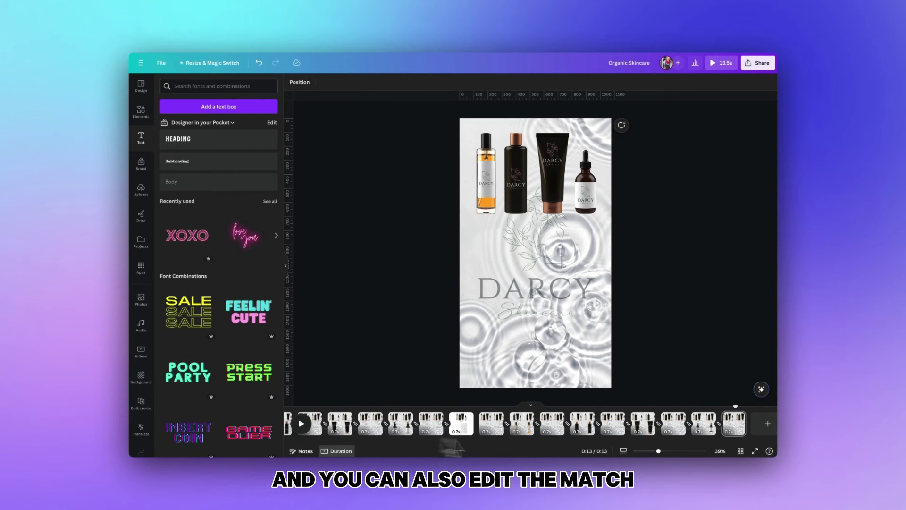
- Lengthen the Match & Move transition before the enlarged-tube page and replay the bottle sequence
{"action": "left_click", "coordinate": [629, 423]}
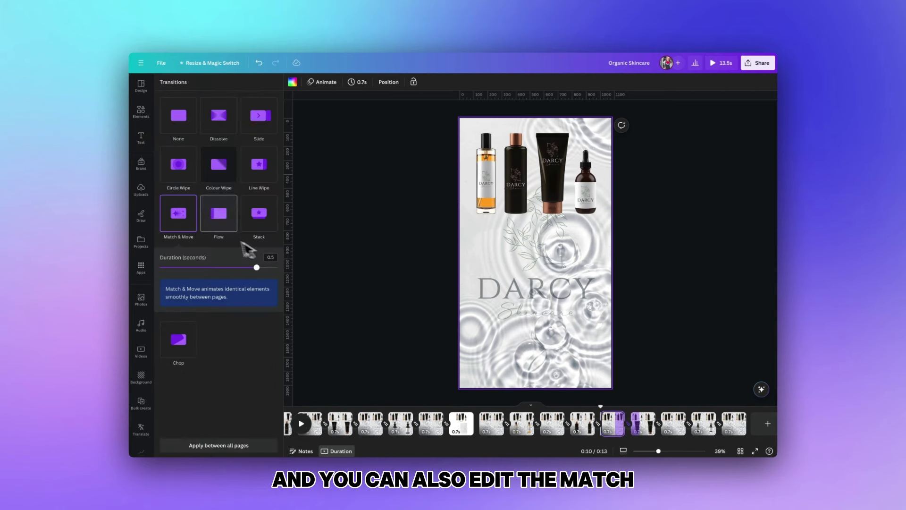
{"action": "mouse_move", "coordinate": [273, 269]}
{"action": "left_mouse_down"}
{"action": "mouse_move", "coordinate": [194, 269]}
{"action": "mouse_move", "coordinate": [276, 268]}
{"action": "left_mouse_up"}
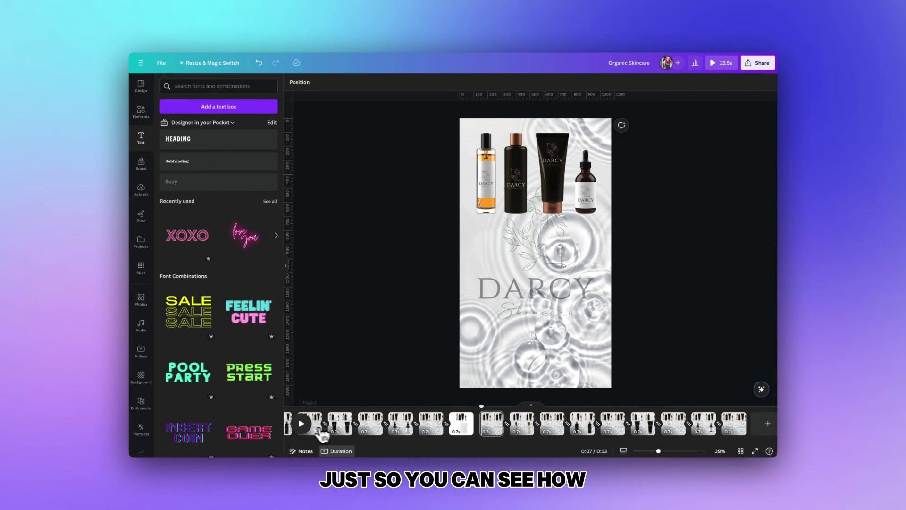
{"action": "left_click", "coordinate": [302, 425]}
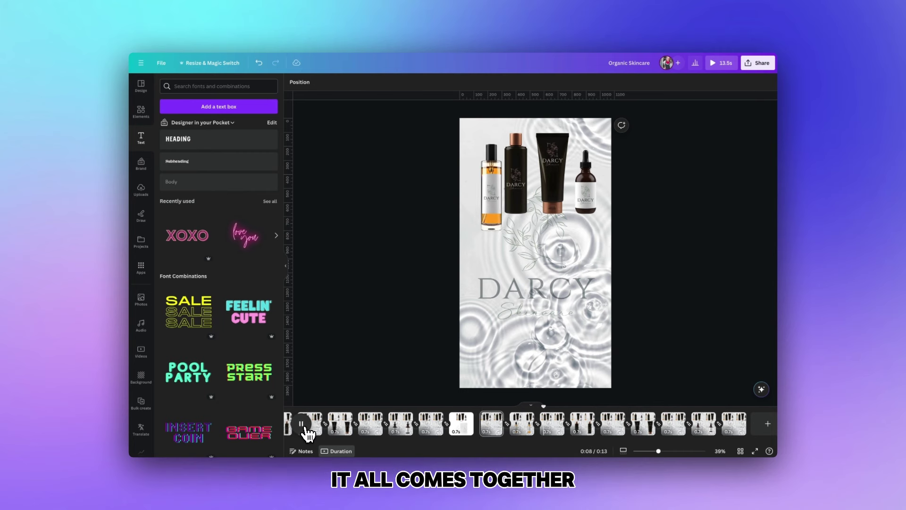